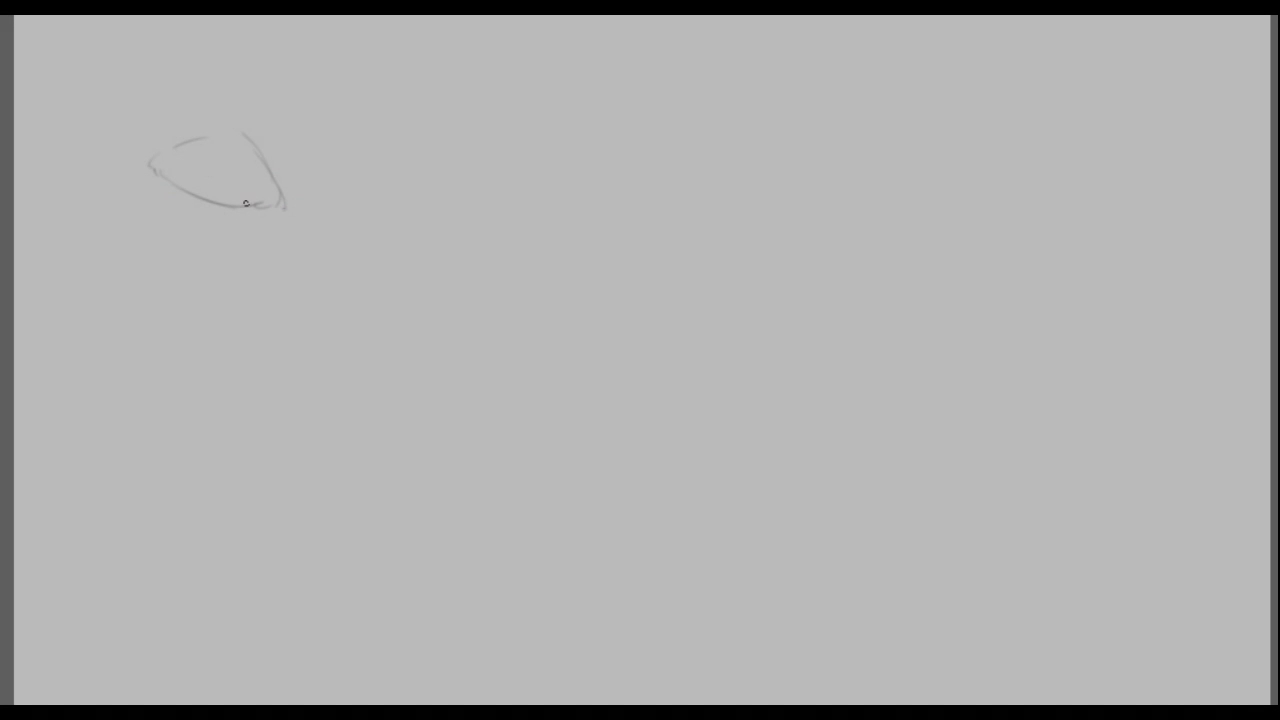
Lightly sketch the first cluster's stem with small caps on either side
drag(195, 198, 180, 255)
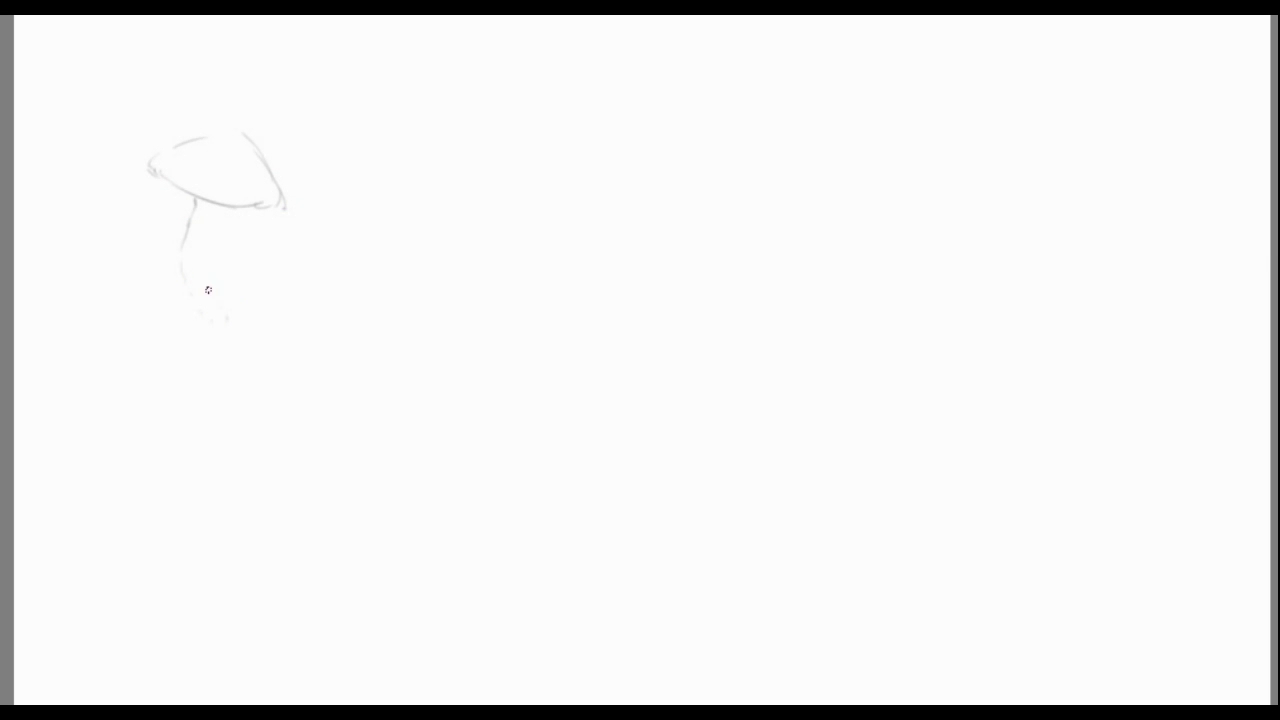
drag(148, 212, 137, 266)
drag(235, 257, 238, 281)
Ink the big cap's outline and stem, hatch its right side, and edge the left cap
mouse_move(146, 161)
mouse_down()
mouse_move(199, 201)
mouse_move(248, 208)
mouse_move(285, 178)
mouse_up()
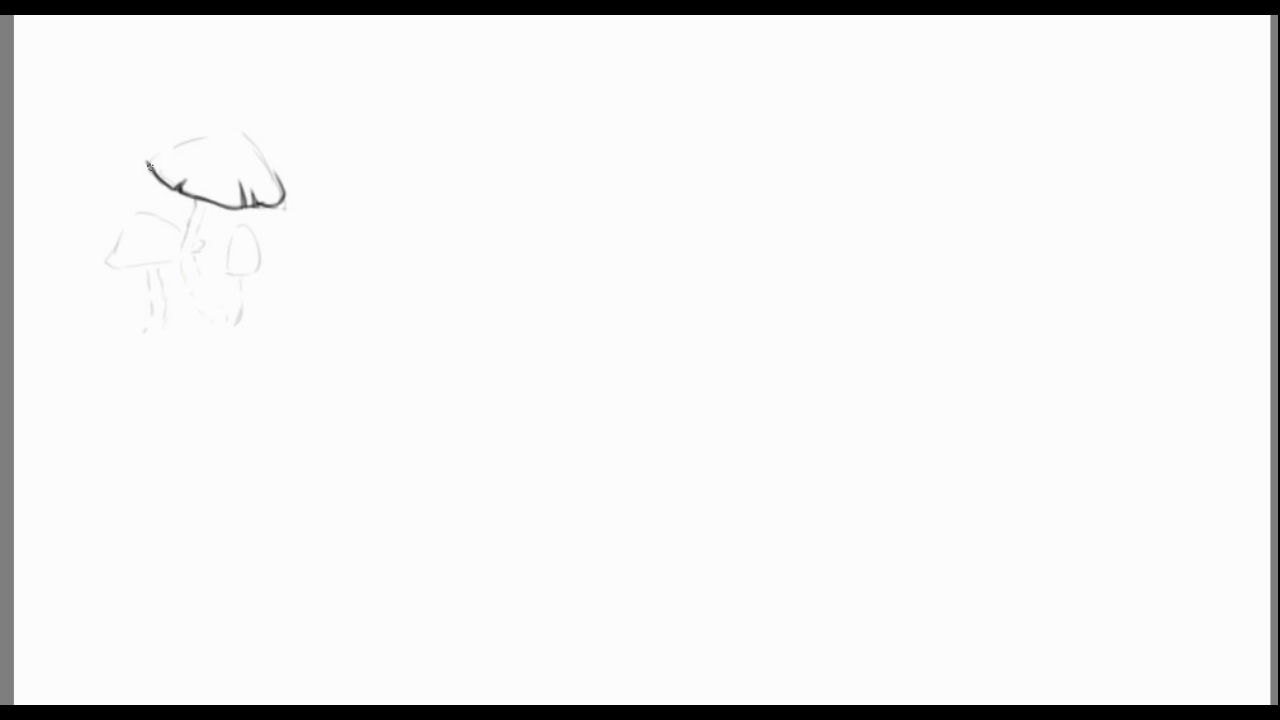
mouse_move(151, 147)
mouse_down()
mouse_move(232, 127)
mouse_move(275, 170)
mouse_up()
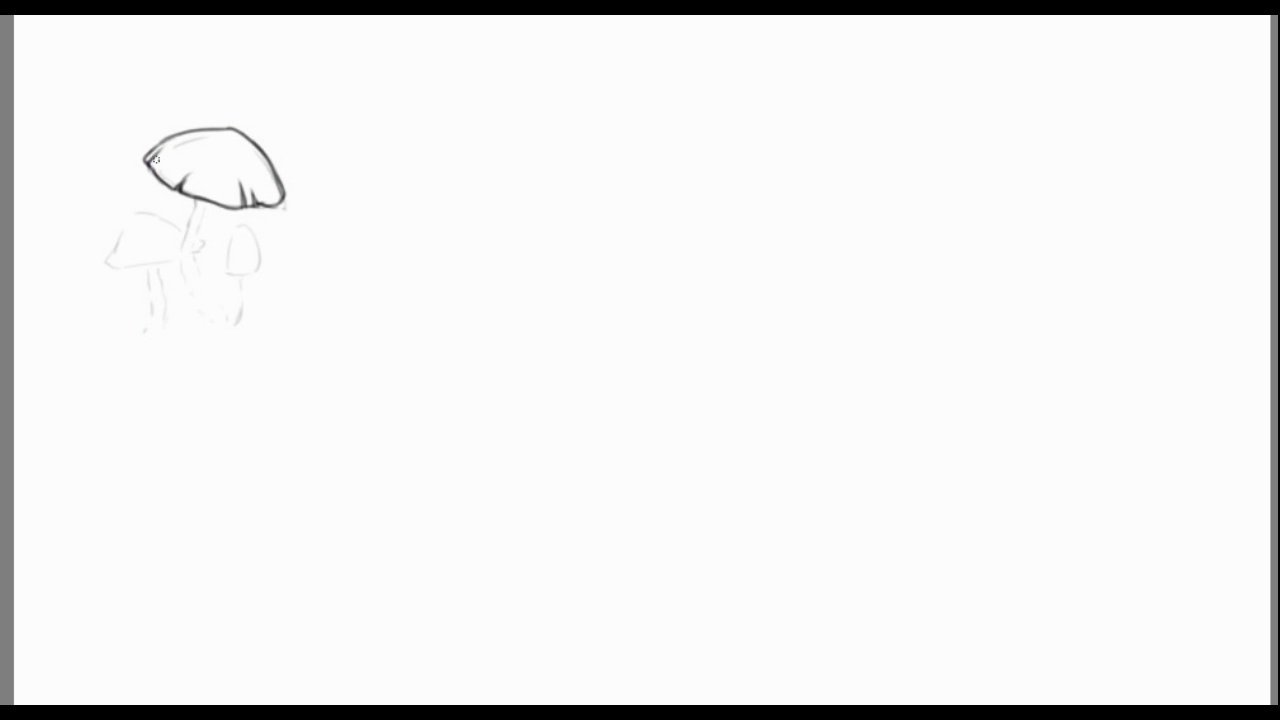
drag(186, 198, 243, 211)
mouse_move(217, 327)
mouse_down()
mouse_move(206, 278)
mouse_move(180, 258)
mouse_move(207, 206)
mouse_up()
drag(180, 246, 195, 204)
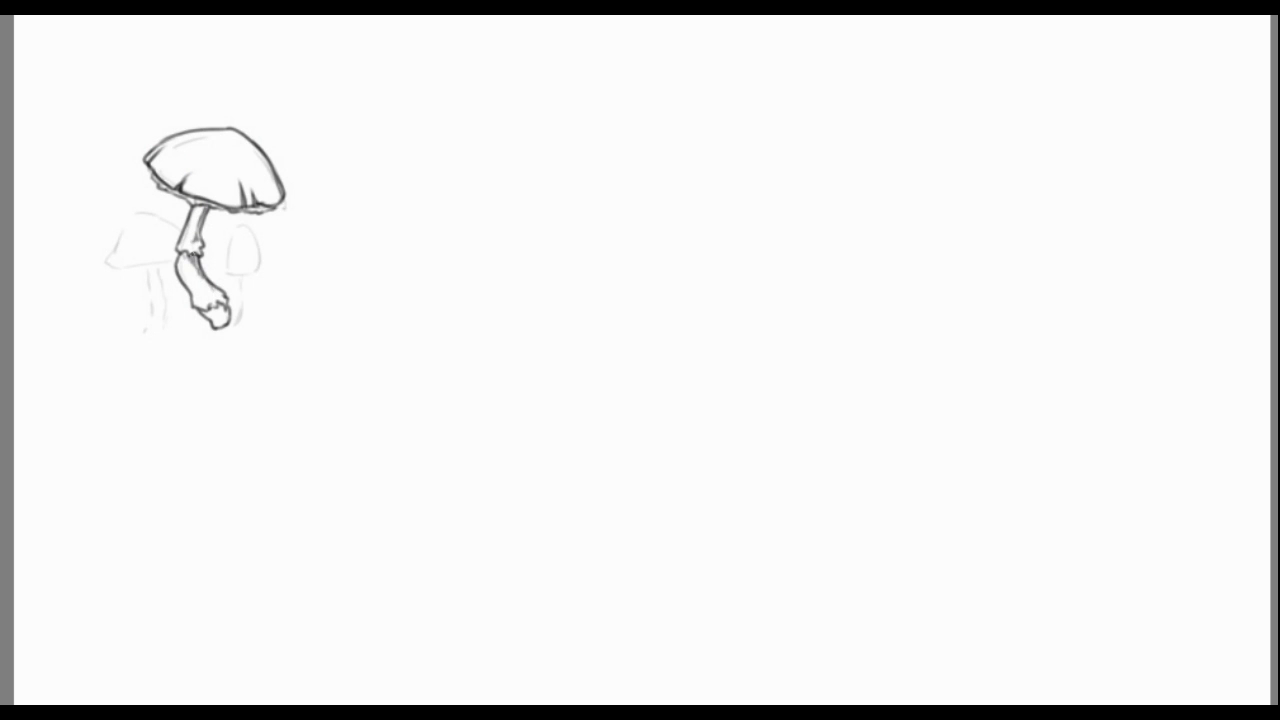
mouse_move(244, 279)
mouse_down()
mouse_move(235, 321)
mouse_move(250, 226)
mouse_move(260, 272)
mouse_up()
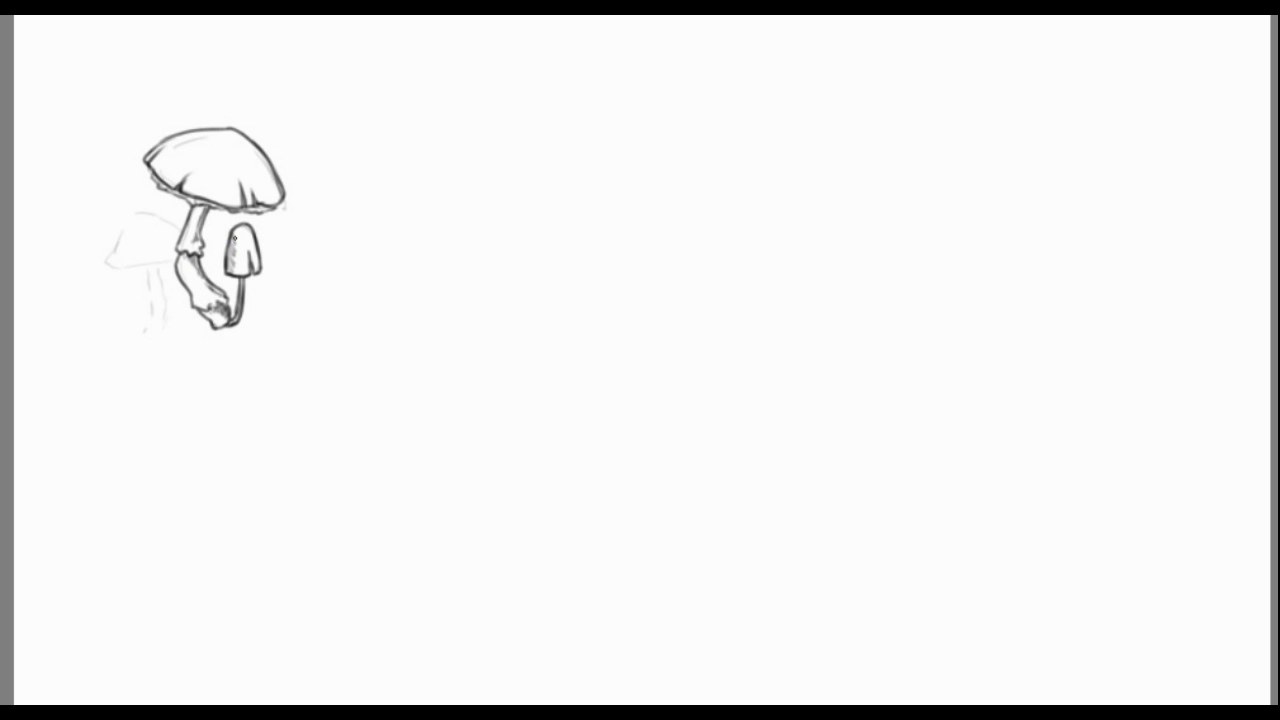
drag(258, 160, 272, 192)
mouse_move(108, 256)
mouse_down()
mouse_move(140, 268)
mouse_move(126, 216)
mouse_move(180, 238)
mouse_move(142, 330)
mouse_move(164, 292)
mouse_move(174, 305)
mouse_move(118, 338)
mouse_move(174, 338)
mouse_move(262, 310)
mouse_move(260, 264)
mouse_move(288, 290)
mouse_move(256, 292)
mouse_move(254, 328)
mouse_move(241, 330)
mouse_move(276, 325)
mouse_up()
Ink grass along the base and hatch shading on the left and between the stems
drag(266, 330, 292, 318)
mouse_move(168, 344)
mouse_down()
mouse_move(200, 338)
mouse_move(108, 278)
mouse_up()
mouse_move(178, 216)
mouse_down()
mouse_move(145, 192)
mouse_move(108, 226)
mouse_up()
drag(120, 220, 104, 236)
mouse_move(234, 216)
mouse_down()
mouse_move(206, 244)
mouse_move(208, 262)
mouse_up()
drag(226, 250, 210, 280)
Extend the diagonal hatching around the right side, lower-left base and the large cap
drag(276, 220, 260, 244)
drag(306, 228, 266, 254)
drag(320, 196, 268, 252)
drag(326, 298, 278, 320)
drag(120, 322, 92, 340)
mouse_move(146, 156)
mouse_down()
mouse_move(124, 178)
mouse_move(132, 160)
mouse_up()
drag(300, 170, 286, 190)
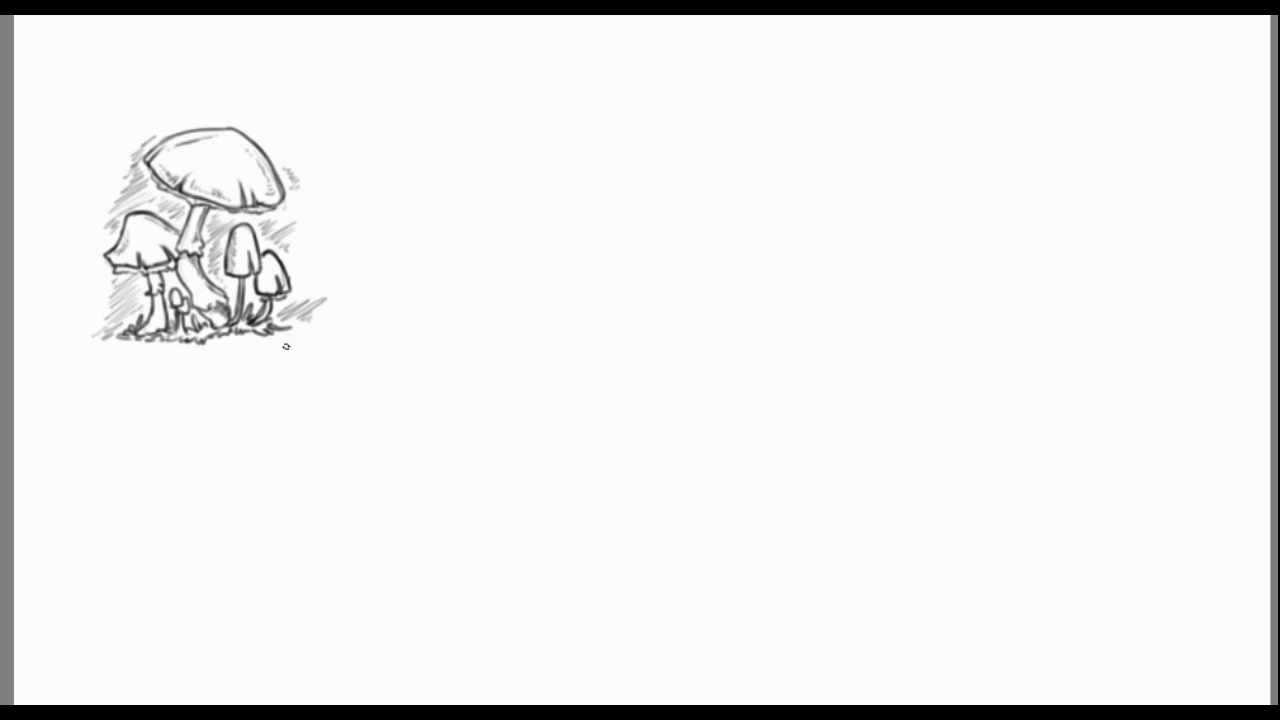
Shift the mushroom drawing slightly up and add pebbles along the ground line
drag(277, 329, 287, 289)
drag(135, 316, 154, 312)
drag(238, 306, 264, 312)
drag(272, 308, 214, 318)
drag(240, 308, 248, 312)
drag(97, 302, 104, 304)
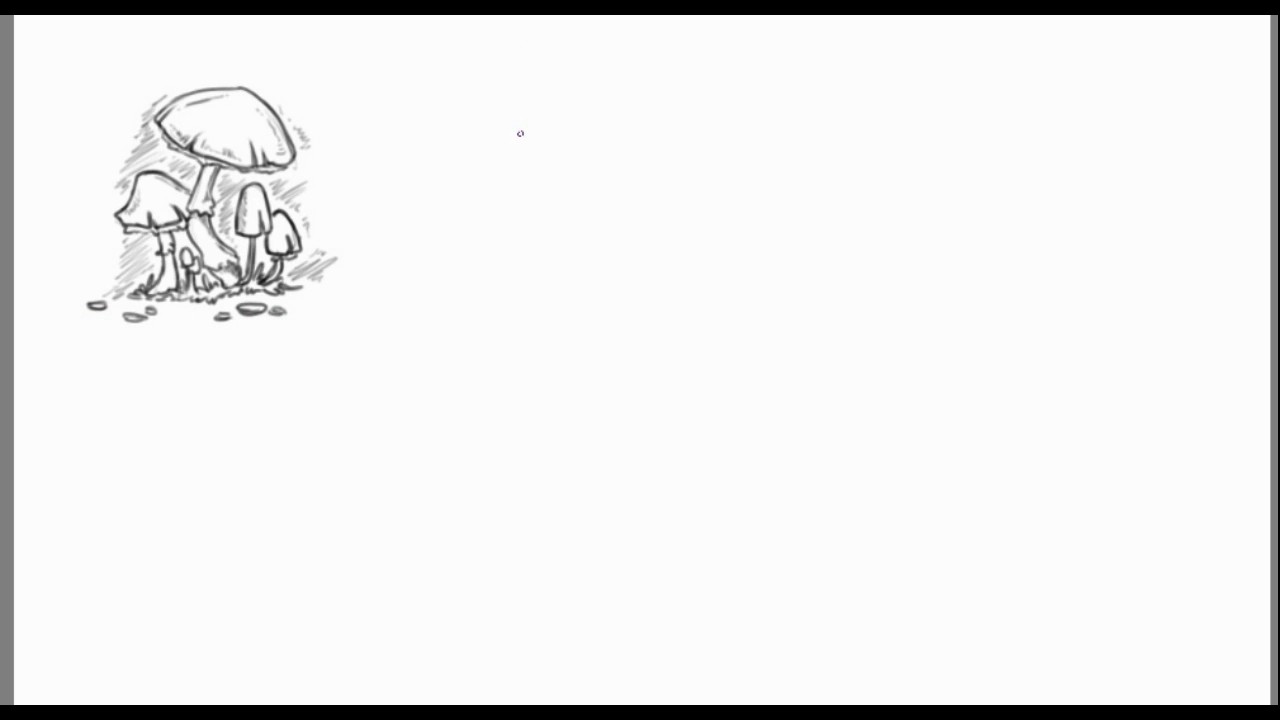
Sketch the second cluster's tall caps, small caps and curving stems right of the first
drag(524, 97, 534, 182)
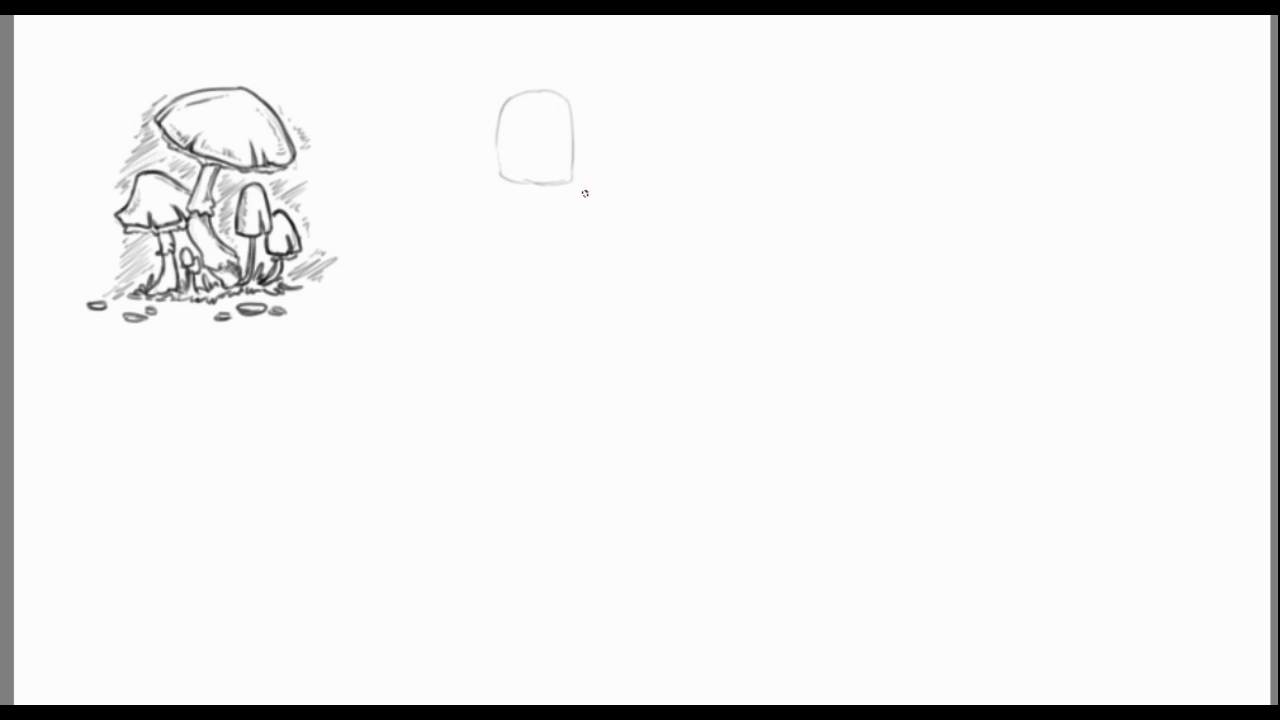
drag(575, 117, 621, 162)
drag(617, 195, 596, 199)
drag(467, 262, 517, 264)
mouse_move(602, 225)
mouse_down()
mouse_move(600, 278)
mouse_move(663, 258)
mouse_move(596, 301)
mouse_up()
drag(632, 282, 625, 299)
drag(592, 212, 581, 263)
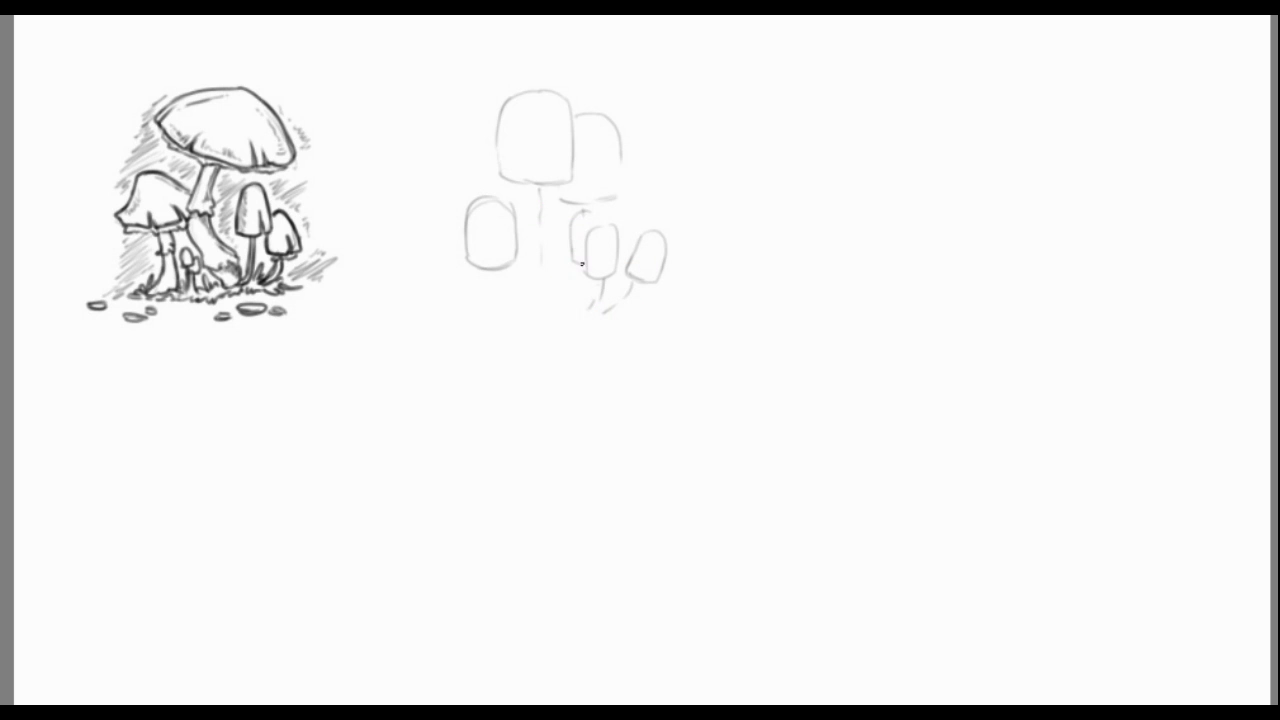
mouse_move(495, 270)
mouse_down()
mouse_move(533, 313)
mouse_move(554, 313)
mouse_up()
drag(550, 232, 555, 314)
drag(477, 268, 494, 296)
drag(490, 296, 528, 320)
Ink the top-left cap outline and the right cap's arc, undoing stray stem lines
mouse_move(502, 180)
mouse_down()
mouse_move(570, 181)
mouse_move(568, 97)
mouse_up()
drag(539, 190, 545, 234)
key(ctrl+z)
mouse_move(522, 190)
mouse_down()
mouse_move(526, 204)
mouse_move(554, 192)
mouse_move(536, 200)
mouse_move(536, 234)
mouse_up()
key(ctrl+z)
key(ctrl+z)
mouse_move(548, 196)
mouse_down()
mouse_move(552, 224)
mouse_move(598, 198)
mouse_move(575, 112)
mouse_move(620, 194)
mouse_up()
key(ctrl+z)
drag(609, 124, 574, 112)
Fill the left tall cap with vertical stripes
drag(506, 162, 521, 190)
drag(526, 90, 530, 192)
drag(536, 124, 540, 192)
mouse_move(546, 88)
mouse_down()
mouse_move(550, 190)
mouse_move(566, 116)
mouse_move(514, 144)
mouse_move(516, 188)
mouse_up()
mouse_move(504, 134)
mouse_down()
mouse_move(508, 182)
mouse_move(538, 188)
mouse_up()
drag(546, 90, 557, 156)
drag(562, 132, 566, 188)
Stripe the right tall cap and the small caps in front of and behind it
mouse_move(574, 112)
mouse_down()
mouse_move(576, 196)
mouse_move(610, 196)
mouse_up()
mouse_move(584, 178)
mouse_down()
mouse_move(580, 276)
mouse_move(608, 280)
mouse_up()
mouse_move(606, 224)
mouse_down()
mouse_move(620, 278)
mouse_move(590, 278)
mouse_up()
drag(600, 224, 612, 274)
mouse_move(592, 226)
mouse_down()
mouse_move(596, 254)
mouse_move(606, 250)
mouse_up()
mouse_move(600, 224)
mouse_down()
mouse_move(576, 212)
mouse_move(578, 316)
mouse_up()
Ink the remaining small striped caps, the left cap and its curved stem to the base
mouse_move(648, 232)
mouse_down()
mouse_move(626, 272)
mouse_move(666, 264)
mouse_move(654, 287)
mouse_move(636, 280)
mouse_move(650, 276)
mouse_move(582, 320)
mouse_up()
key(ctrl+z)
mouse_move(544, 258)
mouse_down()
mouse_move(566, 270)
mouse_move(548, 266)
mouse_move(576, 316)
mouse_move(566, 310)
mouse_move(588, 308)
mouse_up()
mouse_move(523, 275)
mouse_down()
mouse_move(562, 318)
mouse_move(471, 258)
mouse_move(516, 260)
mouse_up()
mouse_move(508, 214)
mouse_down()
mouse_move(514, 260)
mouse_move(472, 218)
mouse_up()
drag(470, 216, 482, 274)
drag(484, 272, 516, 262)
mouse_move(553, 316)
mouse_down()
mouse_move(497, 273)
mouse_move(492, 294)
mouse_up()
Shade the left short stem, darken the tall cap outline and ink its stem
mouse_move(476, 266)
mouse_down()
mouse_move(480, 300)
mouse_move(500, 300)
mouse_up()
drag(478, 268, 498, 304)
mouse_move(476, 282)
mouse_down()
mouse_move(500, 304)
mouse_move(556, 313)
mouse_up()
mouse_move(542, 85)
mouse_down()
mouse_move(497, 128)
mouse_move(536, 188)
mouse_move(578, 160)
mouse_move(526, 188)
mouse_move(602, 110)
mouse_move(620, 174)
mouse_move(594, 202)
mouse_move(562, 202)
mouse_move(560, 234)
mouse_up()
drag(542, 240, 534, 201)
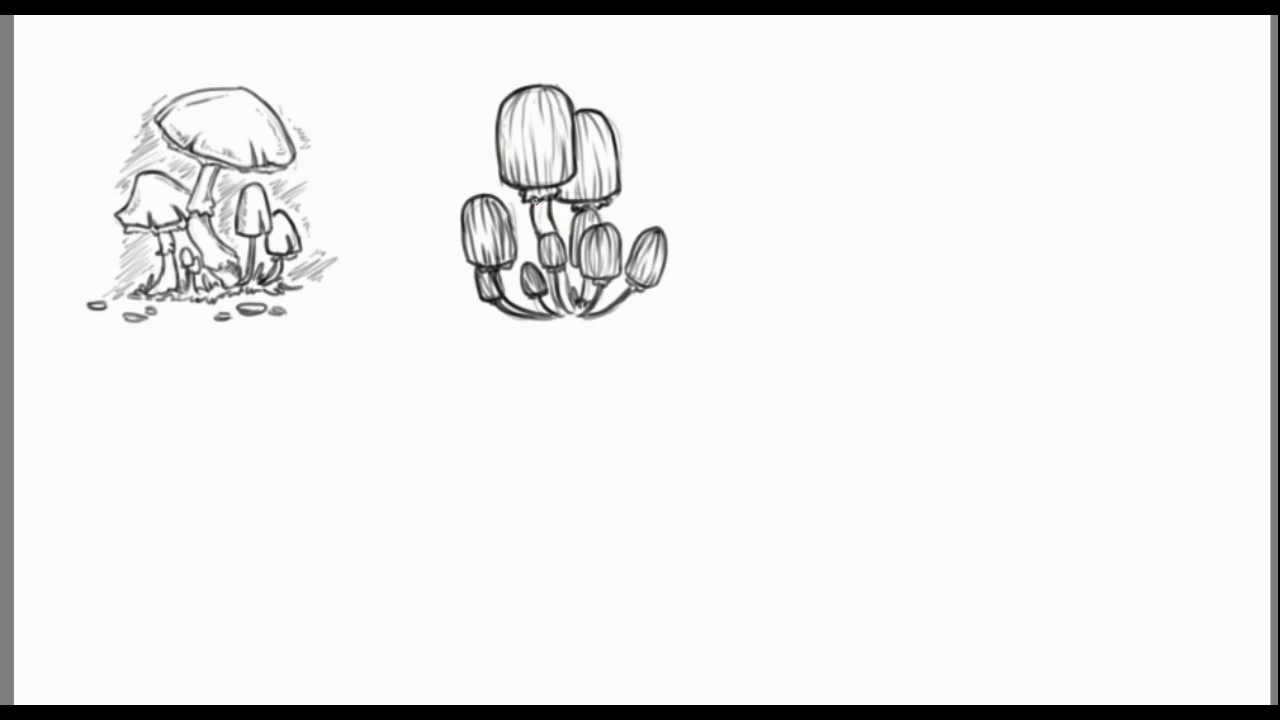
mouse_move(584, 240)
mouse_down()
mouse_move(620, 268)
mouse_move(576, 236)
mouse_up()
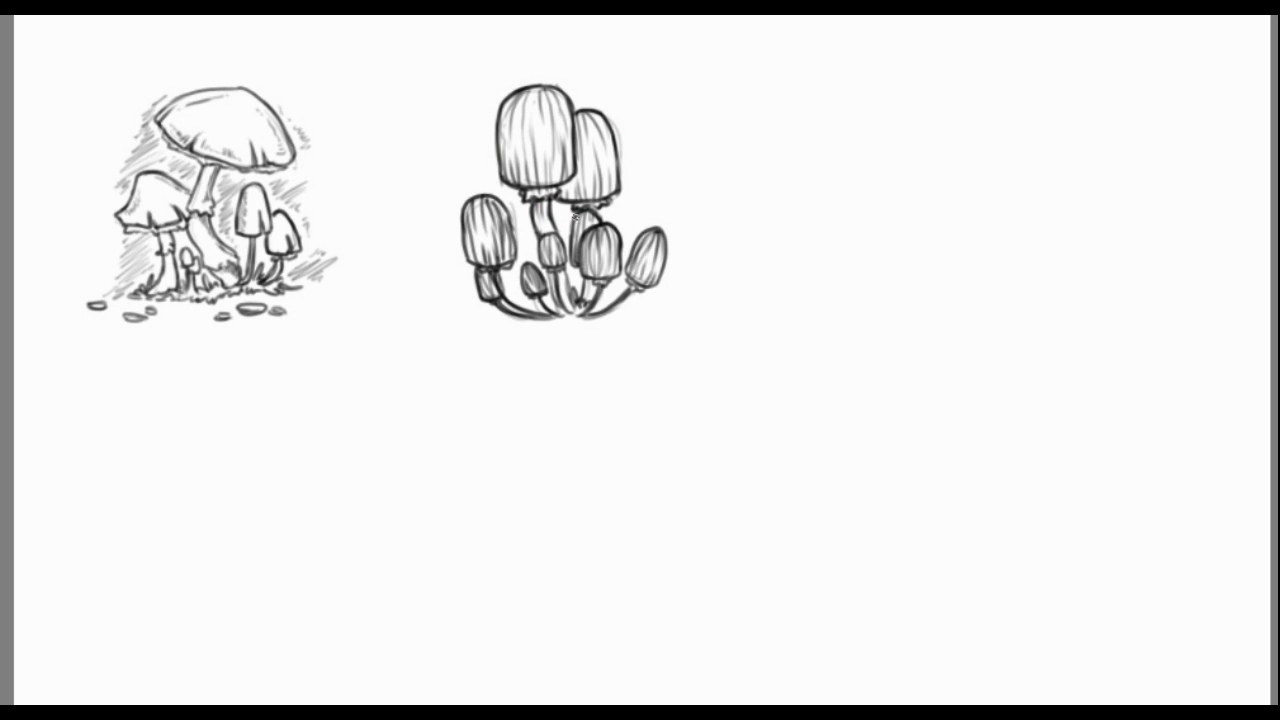
key(ctrl+z)
Ink grass and ground under the second cluster with pebbles at its base
mouse_move(560, 302)
mouse_down()
mouse_move(532, 324)
mouse_move(576, 334)
mouse_move(618, 322)
mouse_up()
drag(594, 306, 616, 326)
drag(480, 320, 518, 334)
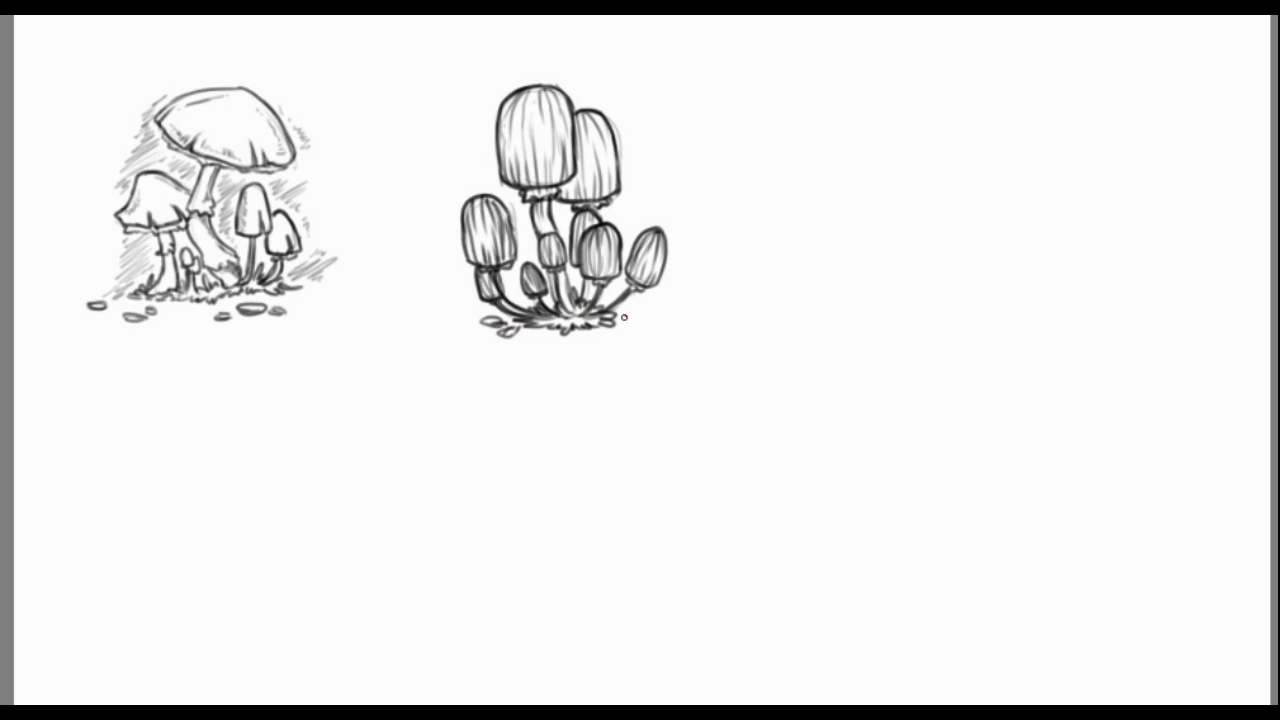
drag(624, 316, 650, 310)
drag(630, 326, 648, 331)
Hatch the background behind the stems, the right tall cap and the cluster's sides
mouse_move(517, 214)
mouse_down()
mouse_move(530, 258)
mouse_move(506, 302)
mouse_up()
drag(556, 206, 568, 238)
mouse_move(624, 142)
mouse_down()
mouse_move(630, 200)
mouse_move(660, 240)
mouse_up()
mouse_move(497, 185)
mouse_down()
mouse_move(466, 140)
mouse_move(439, 315)
mouse_up()
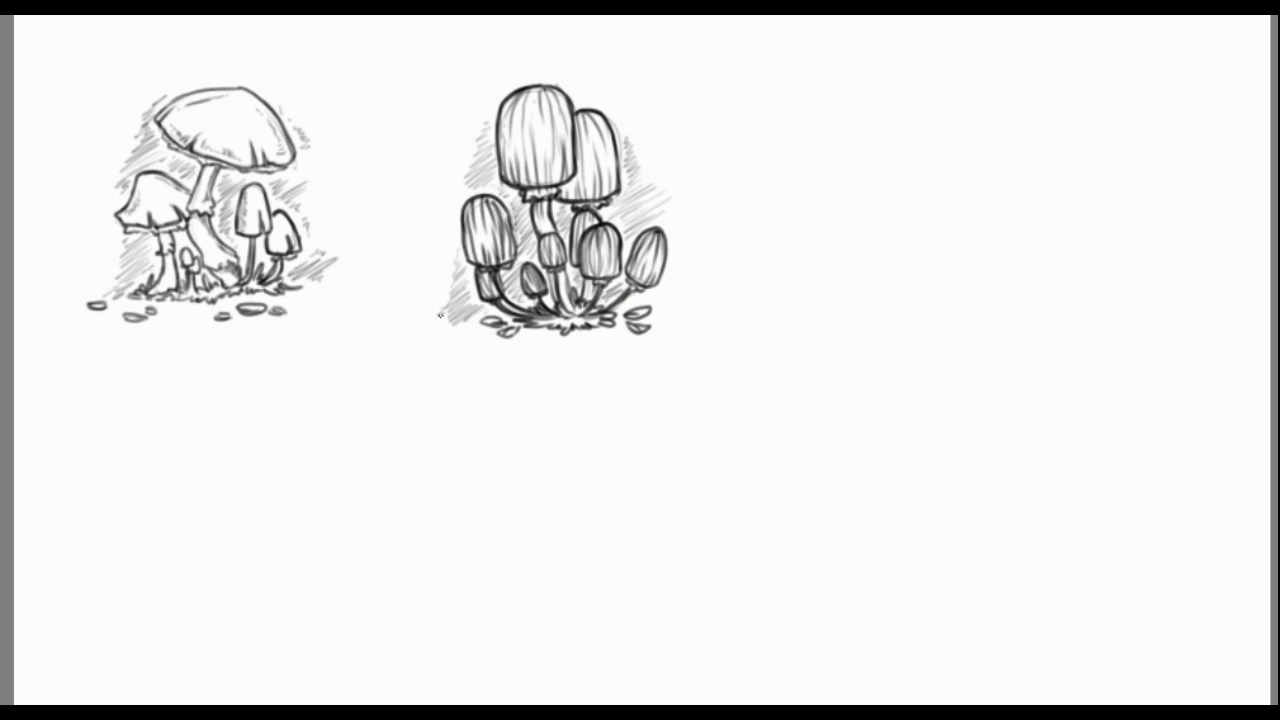
mouse_move(676, 261)
mouse_down()
mouse_move(640, 305)
mouse_move(660, 328)
mouse_up()
Marquee-select the first cluster with its pebbles and move it slightly down
key(m)
drag(97, 83, 348, 322)
drag(69, 217, 100, 340)
drag(290, 290, 310, 310)
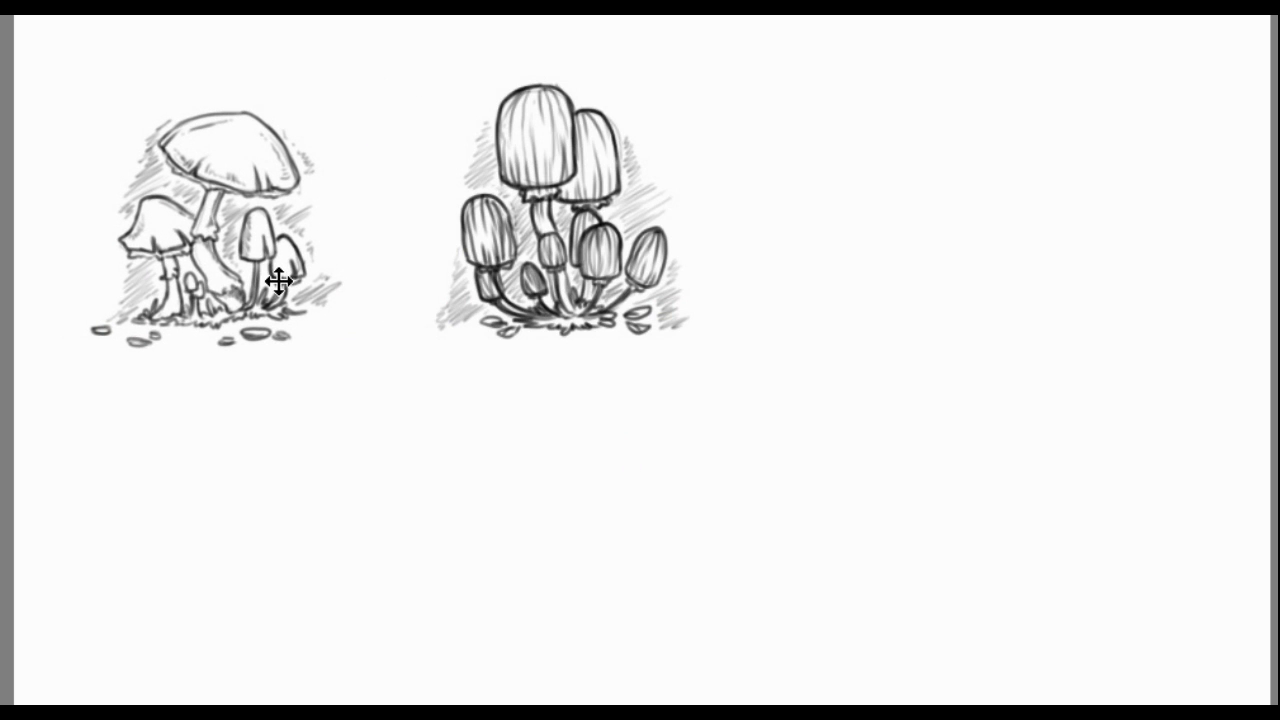
Deselect and, with the brush, sketch a big round cap and its stem at the upper right
key(ctrl+d)
key(b)
mouse_move(935, 92)
mouse_down()
mouse_move(876, 118)
mouse_move(852, 184)
mouse_move(986, 216)
mouse_up()
mouse_move(854, 171)
mouse_down()
mouse_move(983, 231)
mouse_move(921, 268)
mouse_move(928, 336)
mouse_up()
drag(958, 250, 961, 335)
Sketch a second cap with stem, a small left mushroom and a long grassy ground line
drag(1009, 134, 1062, 210)
mouse_move(1058, 232)
mouse_down()
mouse_move(1005, 255)
mouse_move(1020, 326)
mouse_up()
drag(1036, 256, 1028, 318)
mouse_move(833, 253)
mouse_down()
mouse_move(886, 286)
mouse_move(852, 333)
mouse_move(920, 322)
mouse_up()
drag(822, 345, 848, 332)
mouse_move(968, 320)
mouse_down()
mouse_move(1016, 330)
mouse_move(1058, 316)
mouse_up()
mouse_move(815, 347)
mouse_down()
mouse_move(958, 352)
mouse_move(1105, 322)
mouse_move(1074, 310)
mouse_move(918, 328)
mouse_move(978, 308)
mouse_move(832, 342)
mouse_move(957, 348)
mouse_up()
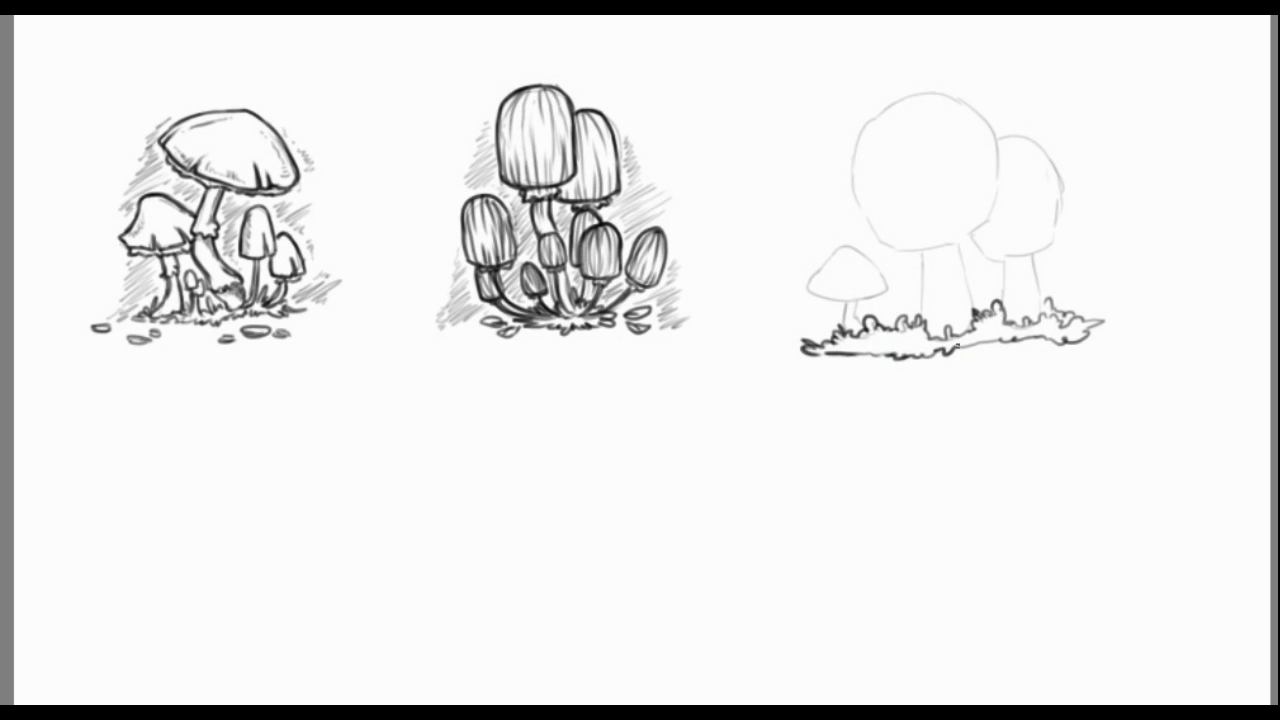
Select the third sketch, move it up and right, and adjust it with Free Transform
drag(740, 63, 1060, 391)
drag(1063, 293, 1094, 266)
key(ctrl+t)
drag(1222, 208, 1194, 251)
key(Escape)
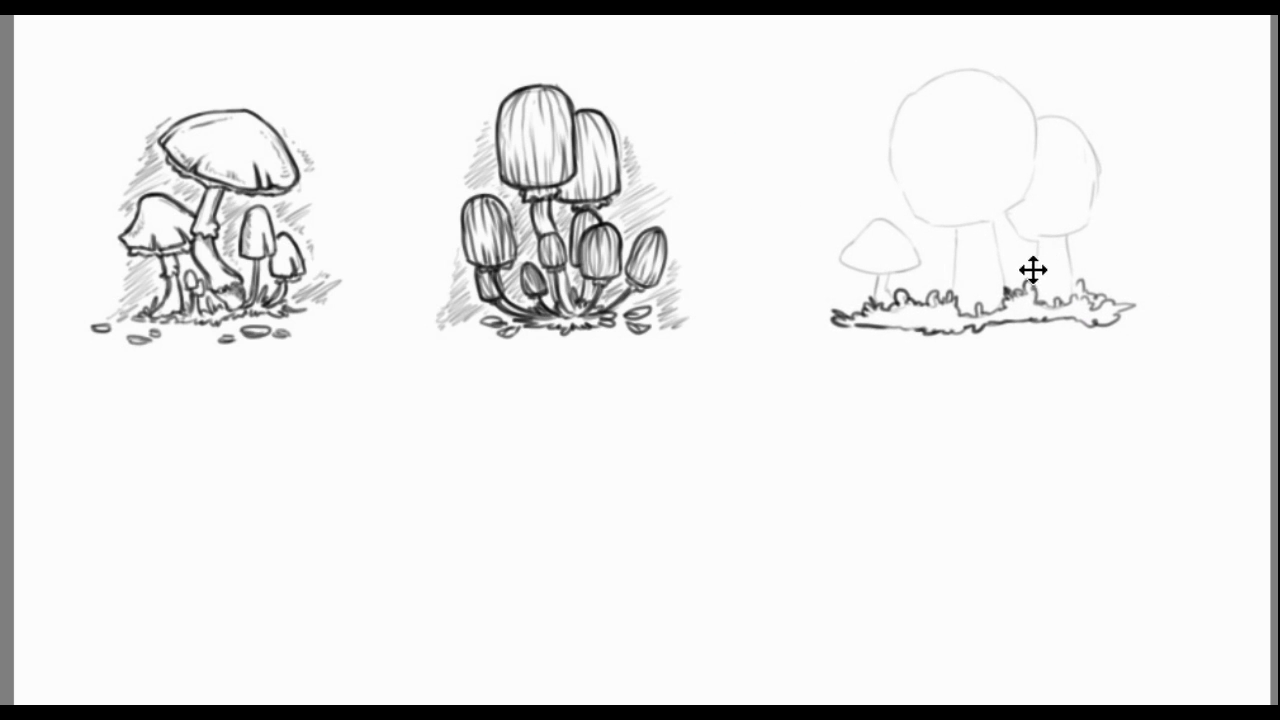
Draw spots across the large cap of the third cluster
mouse_move(920, 90)
mouse_down()
mouse_move(940, 78)
mouse_move(1020, 96)
mouse_up()
drag(986, 96, 1008, 110)
drag(906, 146, 912, 164)
mouse_move(930, 134)
mouse_down()
mouse_move(960, 118)
mouse_move(972, 166)
mouse_up()
mouse_move(990, 142)
mouse_down()
mouse_move(1036, 162)
mouse_move(1018, 184)
mouse_up()
mouse_move(896, 178)
mouse_down()
mouse_move(898, 198)
mouse_move(926, 206)
mouse_move(994, 202)
mouse_up()
mouse_move(918, 94)
mouse_down()
mouse_move(894, 114)
mouse_move(886, 178)
mouse_up()
Ink the big cap's edges and underside, and its stem with a ragged ring
mouse_move(940, 74)
mouse_down()
mouse_move(995, 76)
mouse_move(1036, 140)
mouse_move(1008, 220)
mouse_up()
mouse_move(902, 198)
mouse_down()
mouse_move(976, 230)
mouse_move(1012, 214)
mouse_up()
mouse_move(912, 222)
mouse_down()
mouse_move(948, 230)
mouse_move(1024, 202)
mouse_up()
mouse_move(950, 232)
mouse_down()
mouse_move(952, 268)
mouse_move(1000, 252)
mouse_move(954, 294)
mouse_up()
mouse_move(1000, 254)
mouse_down()
mouse_move(1008, 292)
mouse_move(960, 316)
mouse_move(1000, 272)
mouse_up()
drag(978, 230, 998, 246)
Spot and outline the back mushroom's cap, then ink its stem and grass tufts
mouse_move(1050, 116)
mouse_down()
mouse_move(1076, 128)
mouse_move(1062, 146)
mouse_up()
mouse_move(1040, 182)
mouse_down()
mouse_move(1046, 200)
mouse_move(1060, 196)
mouse_up()
mouse_move(1064, 158)
mouse_down()
mouse_move(1096, 166)
mouse_move(1062, 228)
mouse_up()
mouse_move(1084, 224)
mouse_down()
mouse_move(1040, 242)
mouse_move(1082, 236)
mouse_up()
drag(1018, 242, 1085, 238)
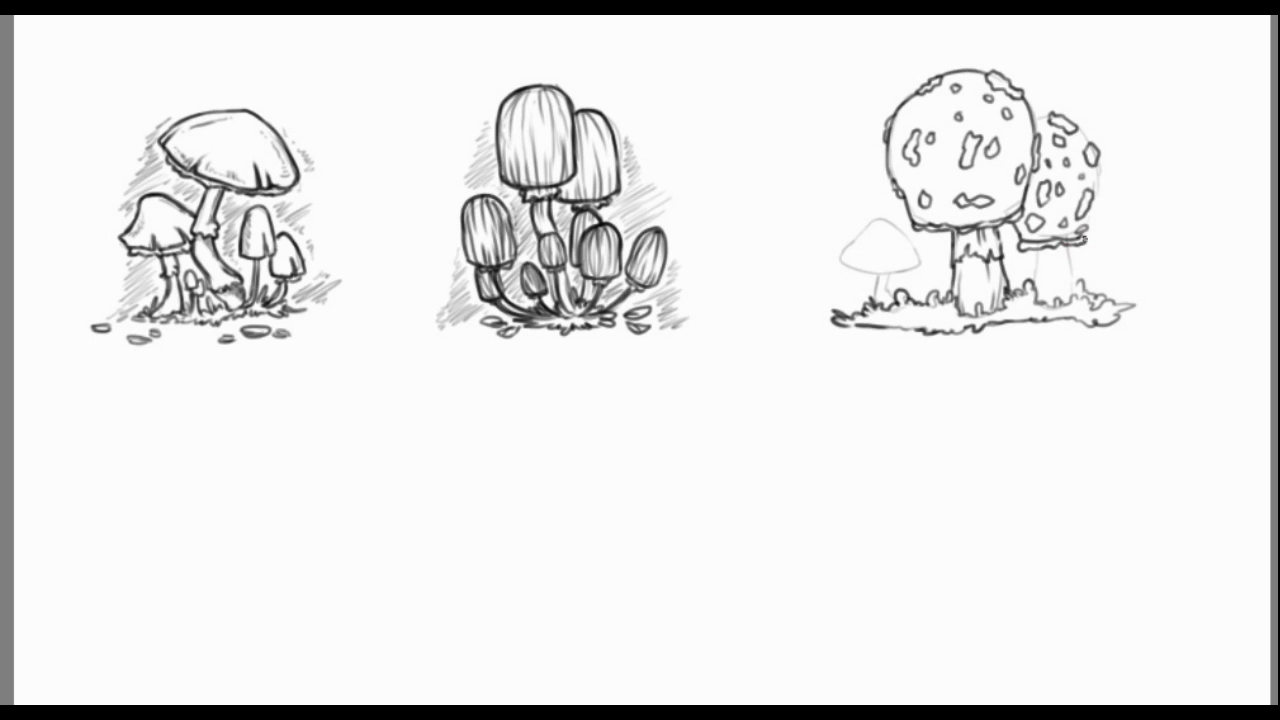
drag(1083, 139, 1097, 216)
mouse_move(1036, 254)
mouse_down()
mouse_move(1052, 278)
mouse_move(1072, 244)
mouse_move(1076, 262)
mouse_move(1050, 276)
mouse_move(1074, 296)
mouse_up()
mouse_move(1034, 272)
mouse_down()
mouse_move(1038, 288)
mouse_move(1086, 306)
mouse_move(1062, 306)
mouse_move(1098, 298)
mouse_move(1060, 300)
mouse_up()
Ink the small left mushroom's spotted cap, stem and grass
mouse_move(887, 251)
mouse_down()
mouse_move(862, 228)
mouse_move(912, 250)
mouse_up()
mouse_move(880, 250)
mouse_down()
mouse_move(890, 258)
mouse_move(876, 276)
mouse_move(922, 260)
mouse_move(838, 268)
mouse_move(872, 300)
mouse_up()
mouse_move(894, 300)
mouse_down()
mouse_move(884, 281)
mouse_move(946, 302)
mouse_move(946, 290)
mouse_up()
Hatch shading around the small mushroom and between the stems
mouse_move(820, 304)
mouse_down()
mouse_move(872, 276)
mouse_move(850, 272)
mouse_up()
drag(824, 256, 856, 218)
mouse_move(838, 226)
mouse_down()
mouse_move(890, 182)
mouse_move(882, 164)
mouse_up()
drag(844, 176, 872, 136)
mouse_move(918, 262)
mouse_down()
mouse_move(944, 234)
mouse_move(948, 254)
mouse_up()
mouse_move(908, 298)
mouse_down()
mouse_move(950, 260)
mouse_move(1030, 230)
mouse_up()
drag(1012, 290, 1028, 266)
Hatch above the caps and along the right mushroom's right side
drag(862, 130, 888, 108)
drag(876, 116, 902, 96)
mouse_move(1026, 106)
mouse_down()
mouse_move(1064, 82)
mouse_move(1076, 98)
mouse_up()
drag(1096, 226, 1108, 196)
mouse_move(1080, 264)
mouse_down()
mouse_move(1122, 228)
mouse_move(1126, 250)
mouse_up()
drag(1098, 296, 1130, 270)
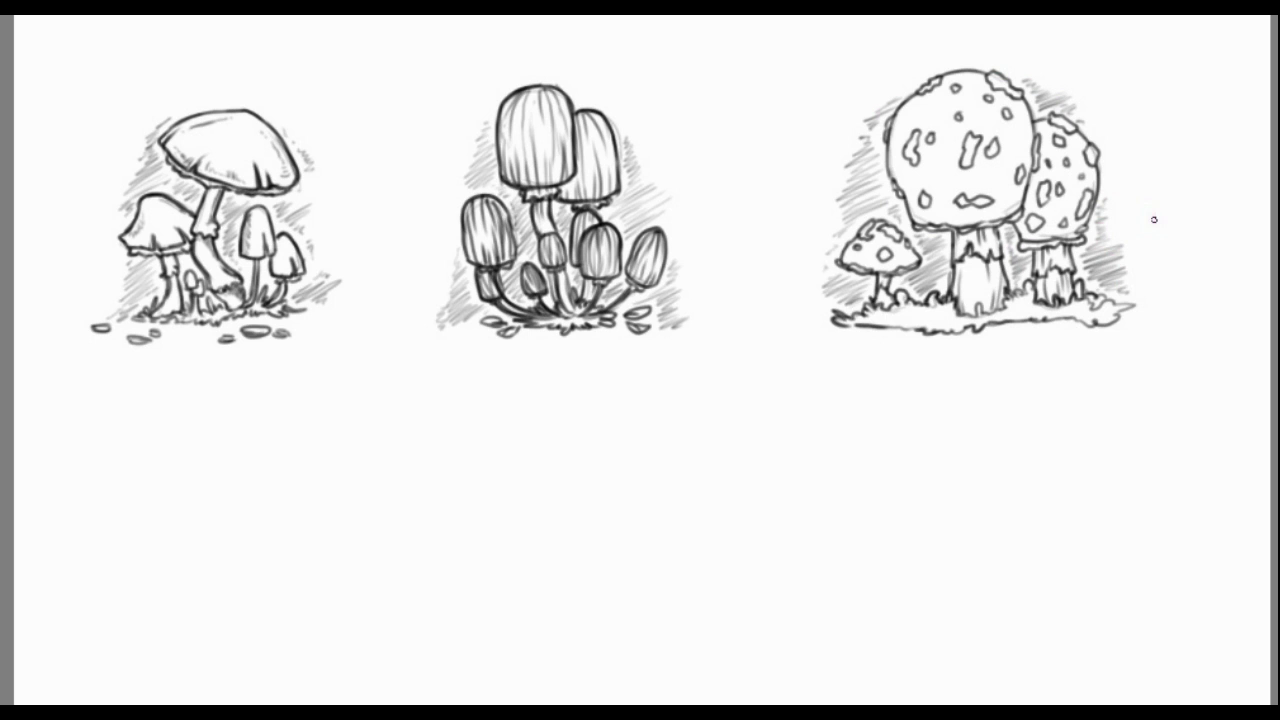
Sketch a round-capped mushroom and a smaller one beside it at lower left
drag(205, 450, 172, 566)
mouse_move(296, 554)
mouse_down()
mouse_move(213, 597)
mouse_move(224, 680)
mouse_up()
drag(256, 612, 238, 684)
drag(305, 540, 340, 622)
mouse_move(266, 591)
mouse_down()
mouse_move(318, 638)
mouse_move(292, 670)
mouse_move(316, 680)
mouse_up()
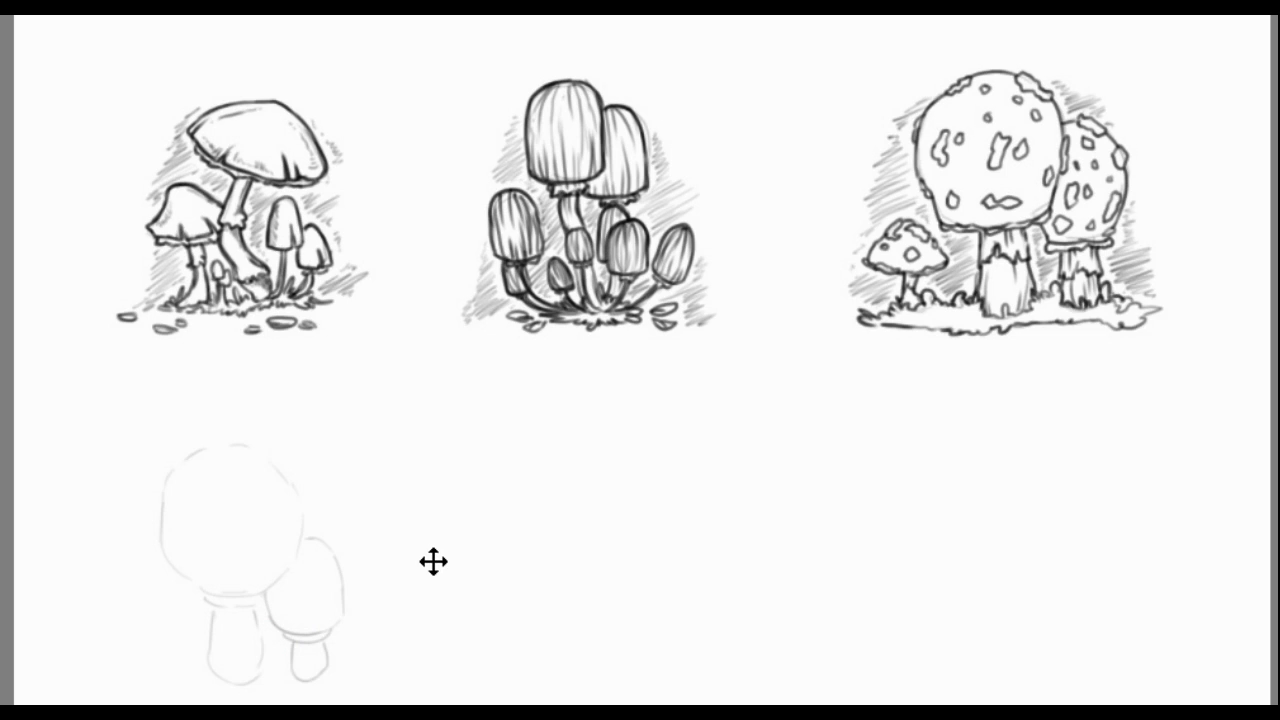
Ink the outlines of the big round cap, its band, stem and the small mushroom
drag(432, 560, 436, 548)
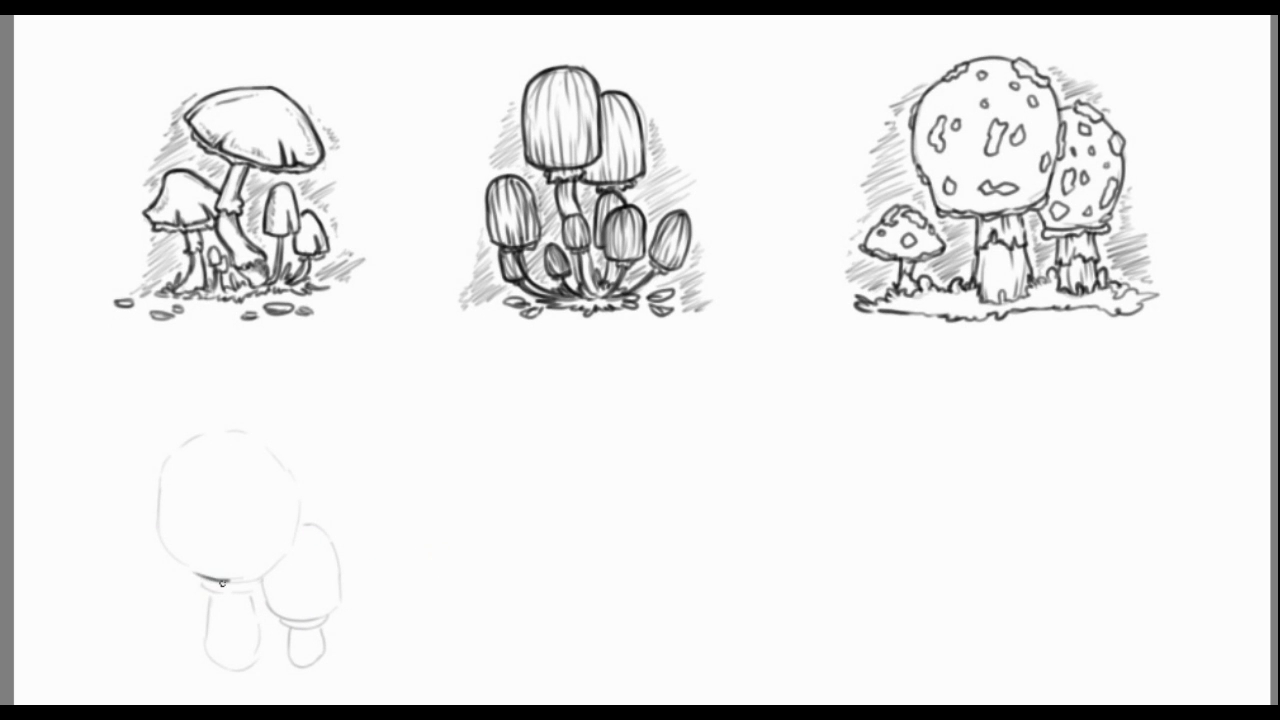
mouse_move(230, 579)
mouse_down()
mouse_move(152, 474)
mouse_move(222, 424)
mouse_move(292, 520)
mouse_move(296, 466)
mouse_up()
mouse_move(212, 424)
mouse_down()
mouse_move(268, 440)
mouse_move(300, 486)
mouse_up()
mouse_move(186, 576)
mouse_down()
mouse_move(216, 590)
mouse_move(272, 572)
mouse_move(209, 597)
mouse_move(248, 670)
mouse_move(258, 588)
mouse_move(254, 626)
mouse_up()
mouse_move(264, 578)
mouse_down()
mouse_move(330, 612)
mouse_move(344, 566)
mouse_move(296, 512)
mouse_up()
mouse_move(282, 626)
mouse_down()
mouse_move(336, 608)
mouse_move(323, 650)
mouse_up()
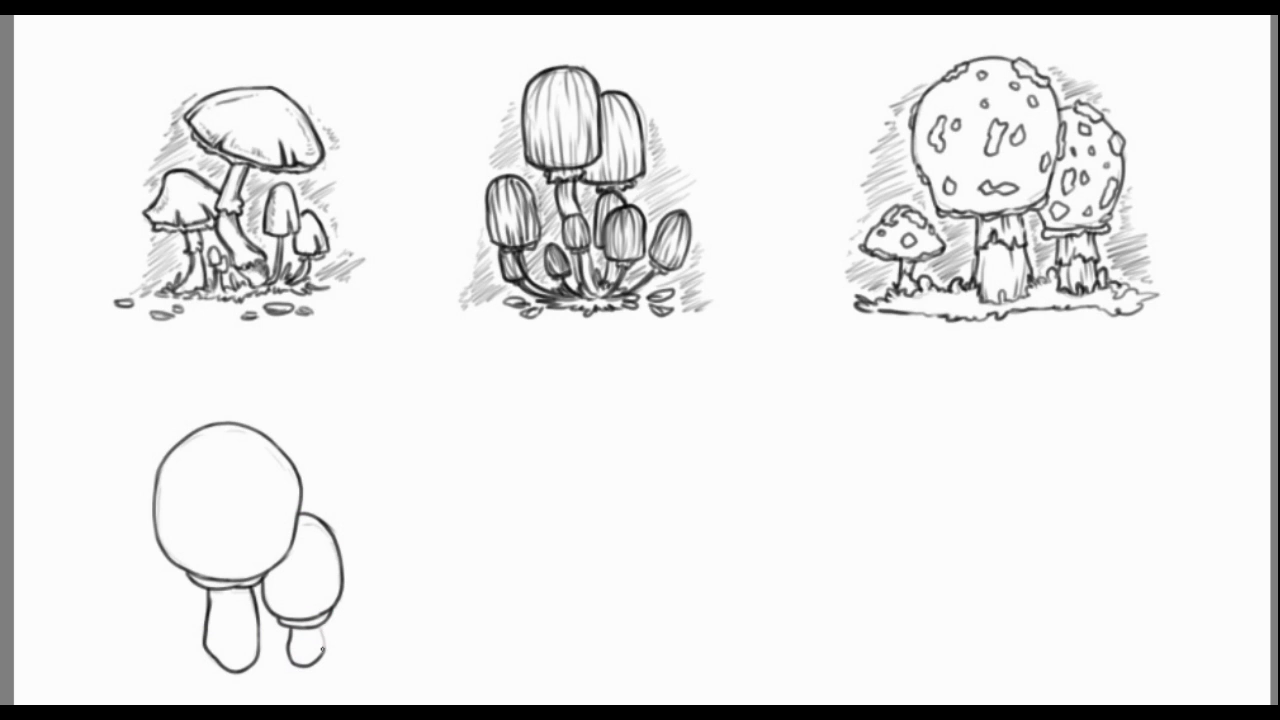
Hatch the caps' edges, add a wavy stem-base line and grass on the left
drag(290, 526, 268, 562)
drag(298, 490, 284, 530)
drag(336, 606, 331, 566)
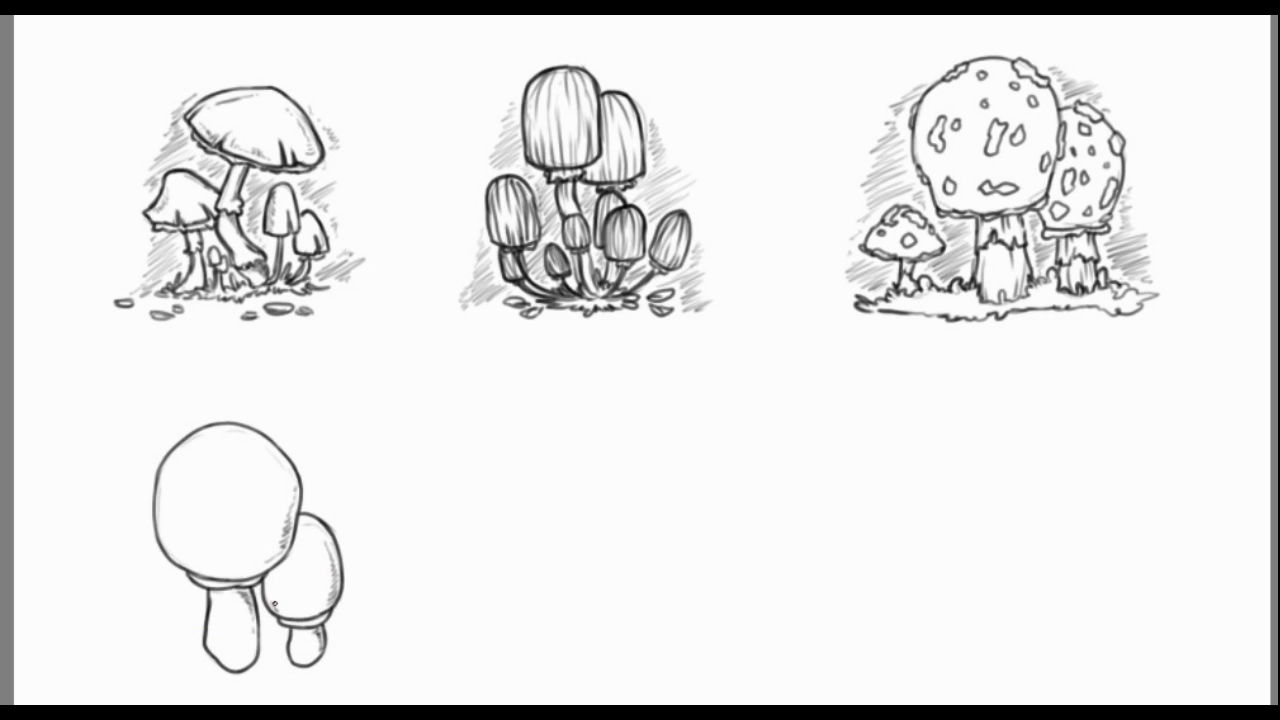
drag(168, 548, 164, 490)
mouse_move(228, 644)
mouse_down()
mouse_move(256, 642)
mouse_move(216, 656)
mouse_move(230, 670)
mouse_move(291, 649)
mouse_up()
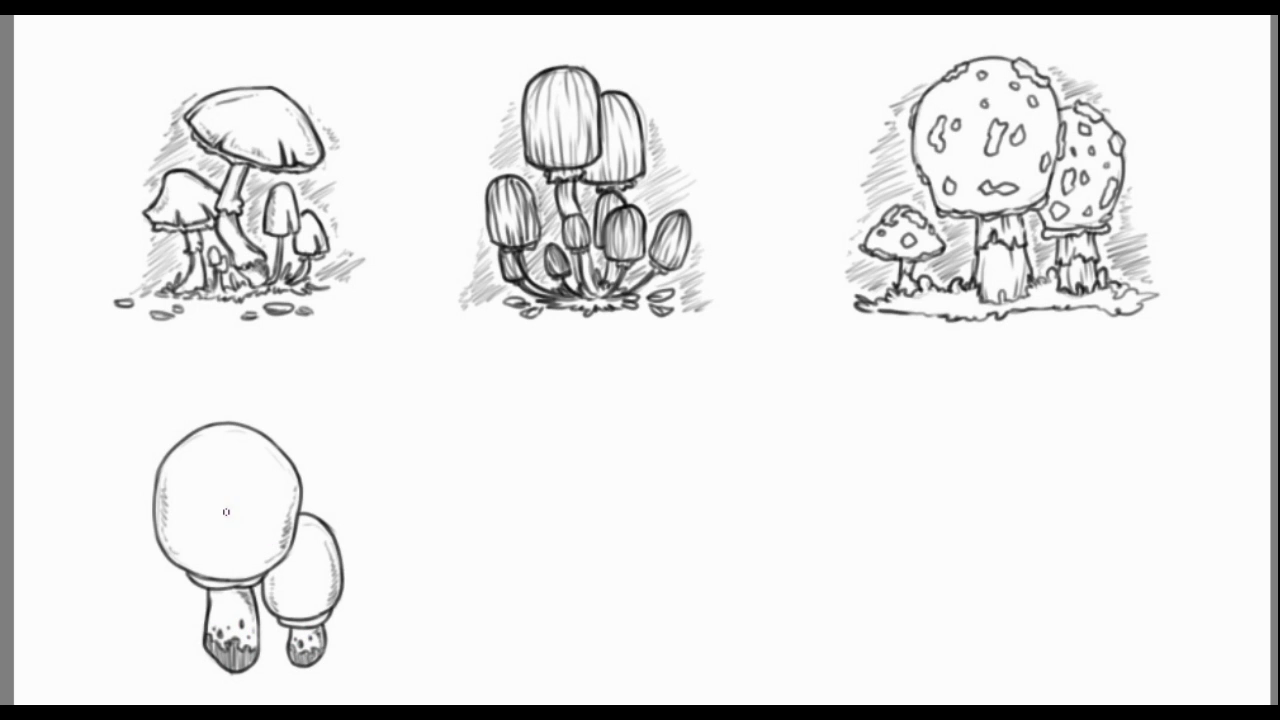
drag(208, 648, 146, 658)
Ink grass around both stems and pebbles under the two mushrooms
drag(327, 662, 363, 660)
drag(200, 662, 282, 676)
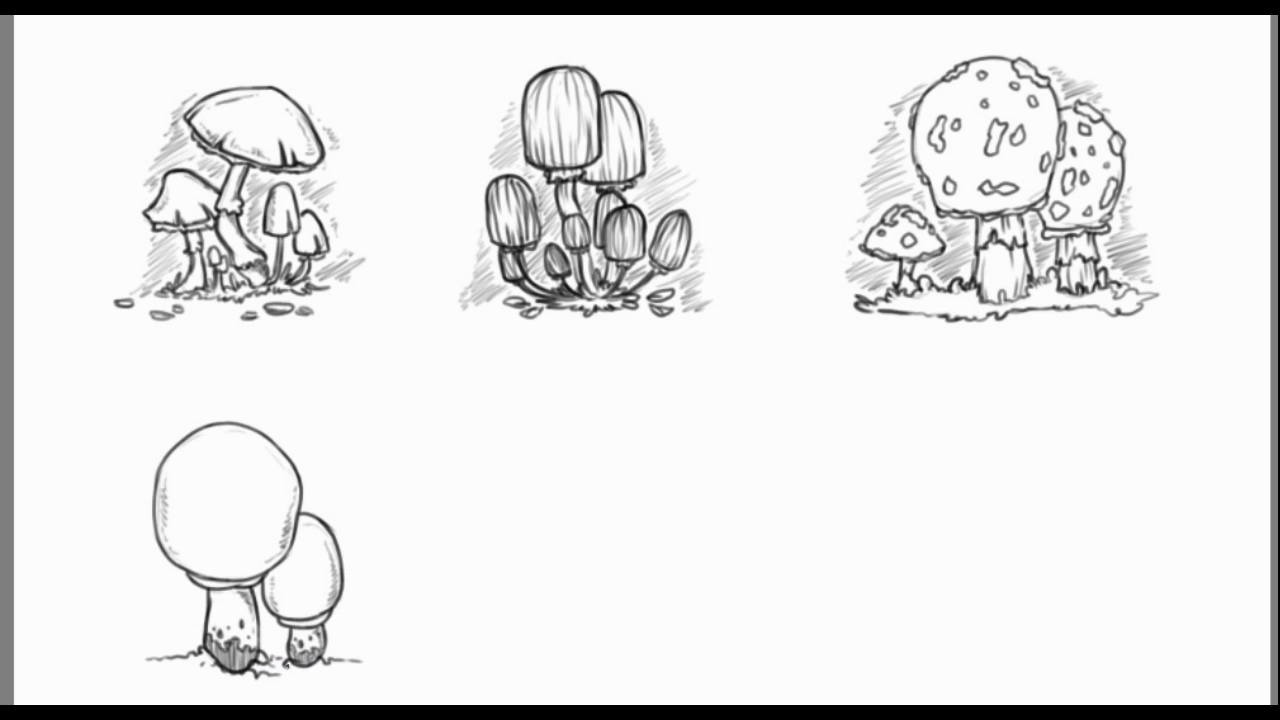
drag(168, 680, 214, 680)
drag(358, 675, 334, 677)
drag(326, 679, 306, 681)
drag(177, 647, 170, 652)
drag(338, 657, 362, 656)
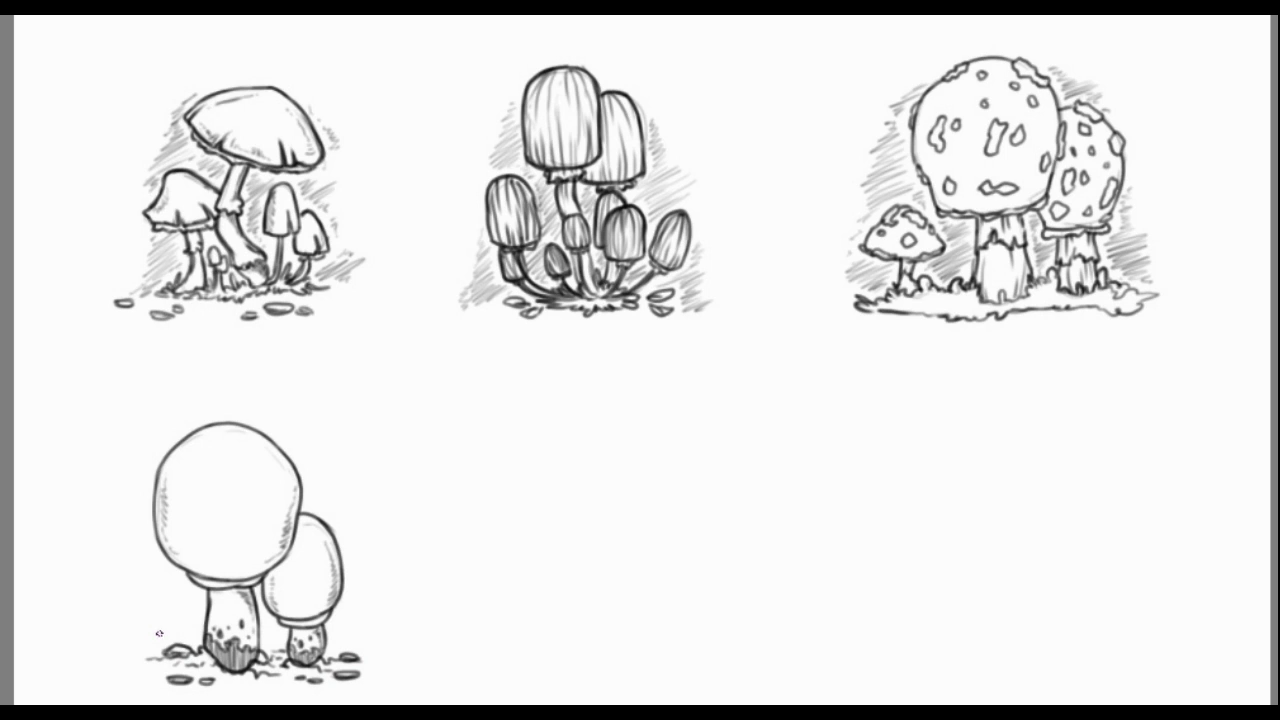
Hatch shading beside the stems and on both sides of the pair
drag(284, 622, 264, 648)
drag(350, 596, 338, 626)
drag(362, 618, 332, 652)
drag(314, 484, 308, 518)
drag(196, 620, 150, 648)
mouse_move(184, 592)
mouse_down()
mouse_move(142, 640)
mouse_move(140, 626)
mouse_up()
drag(168, 554, 140, 604)
Marquee-select the fourth drawing and move it up slightly
key(m)
drag(109, 397, 409, 700)
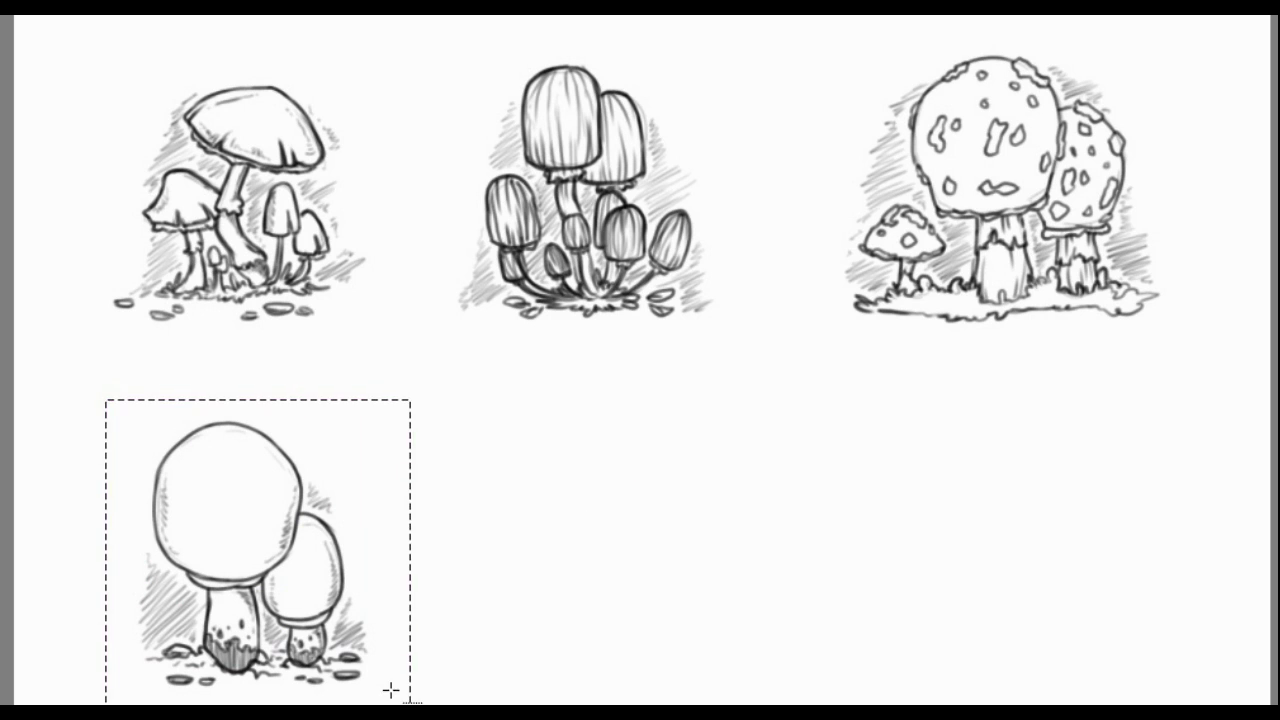
drag(294, 580, 294, 546)
key(ctrl+d)
Sketch a new dome-shaped cap outline in the bottom-middle space
key(b)
drag(500, 462, 674, 470)
mouse_move(485, 468)
mouse_down()
mouse_move(491, 428)
mouse_move(591, 386)
mouse_up()
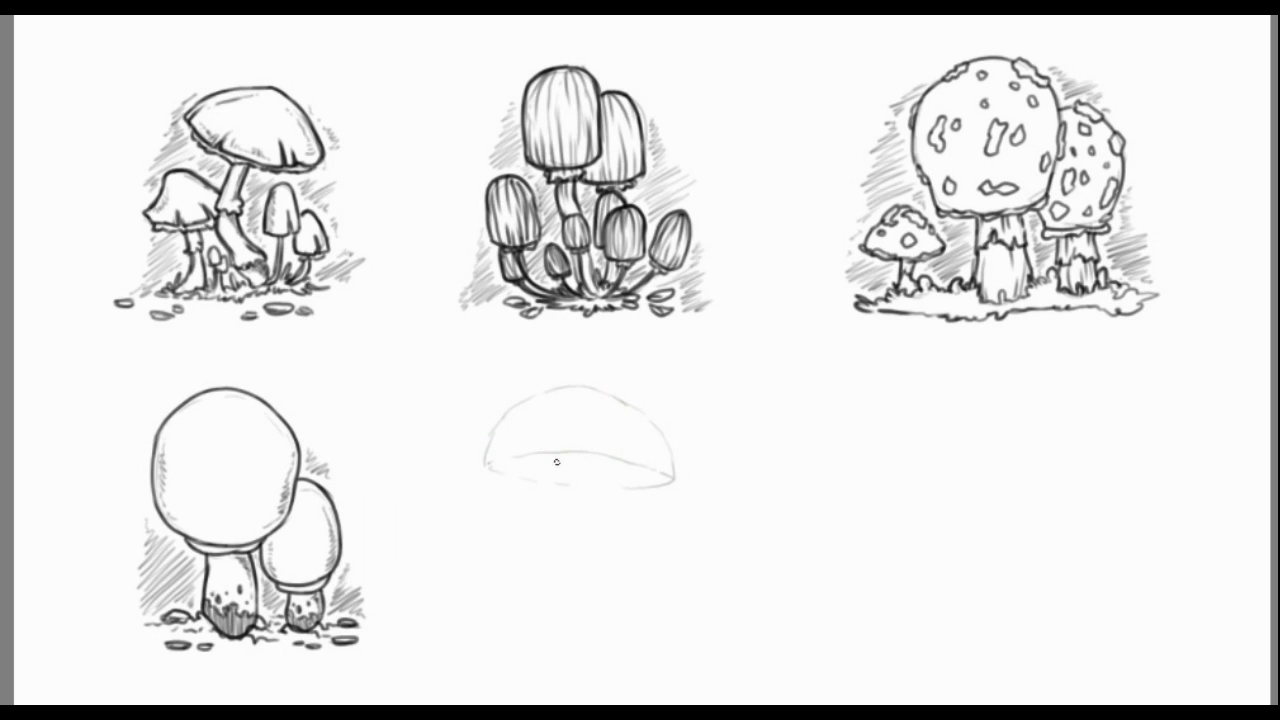
Sketch the stem and bulbous foot under the domed cap
mouse_move(552, 467)
mouse_down()
mouse_move(546, 526)
mouse_move(583, 540)
mouse_up()
mouse_move(601, 481)
mouse_down()
mouse_move(594, 528)
mouse_move(616, 530)
mouse_move(549, 626)
mouse_move(604, 617)
mouse_up()
drag(596, 542, 603, 617)
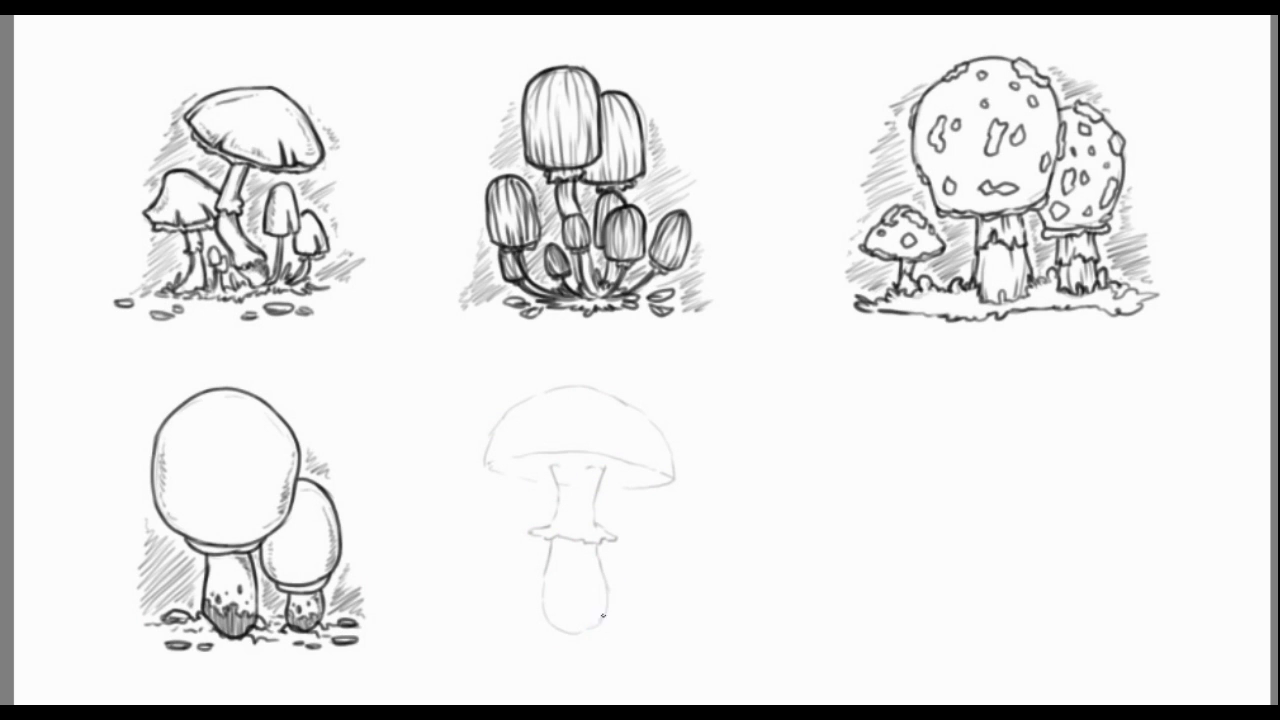
Ink the domed cap's rim, underside and outer sides
mouse_move(482, 472)
mouse_down()
mouse_move(556, 490)
mouse_move(548, 450)
mouse_move(669, 476)
mouse_up()
drag(485, 465, 545, 482)
drag(622, 483, 668, 476)
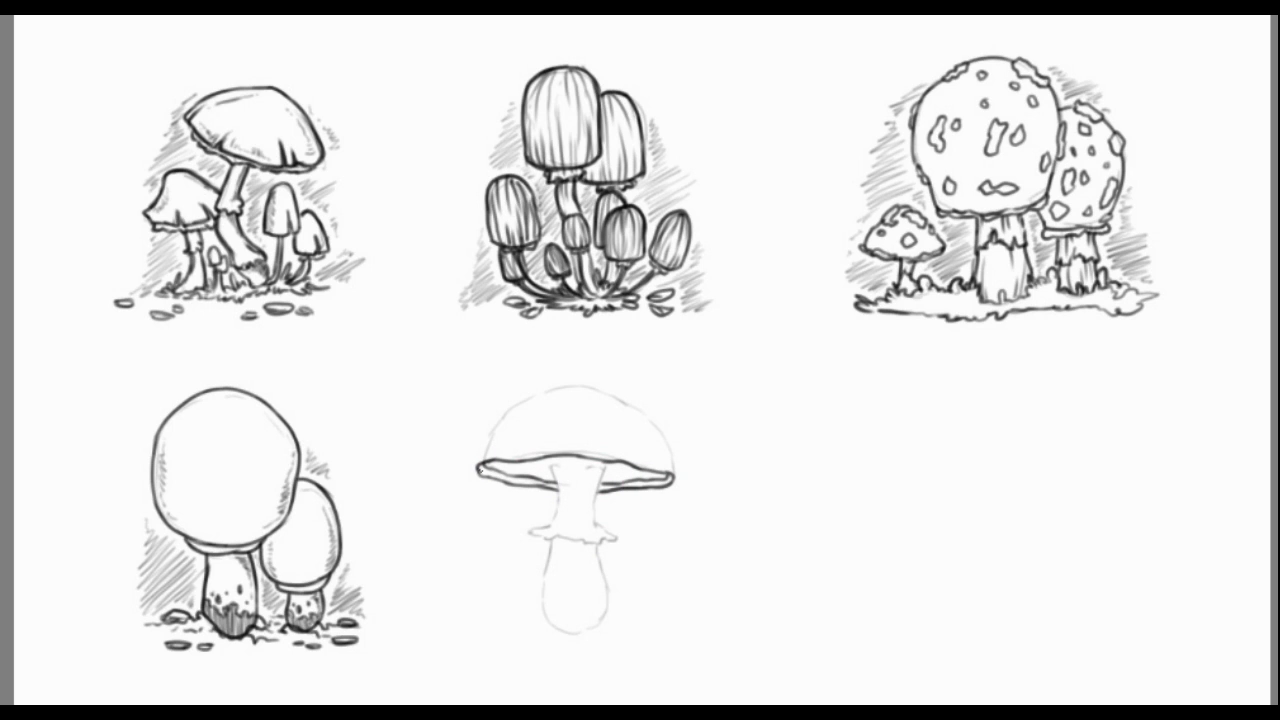
mouse_move(484, 447)
mouse_down()
mouse_move(478, 466)
mouse_move(543, 399)
mouse_up()
drag(676, 480, 632, 403)
mouse_move(482, 448)
mouse_down()
mouse_move(558, 386)
mouse_move(632, 403)
mouse_up()
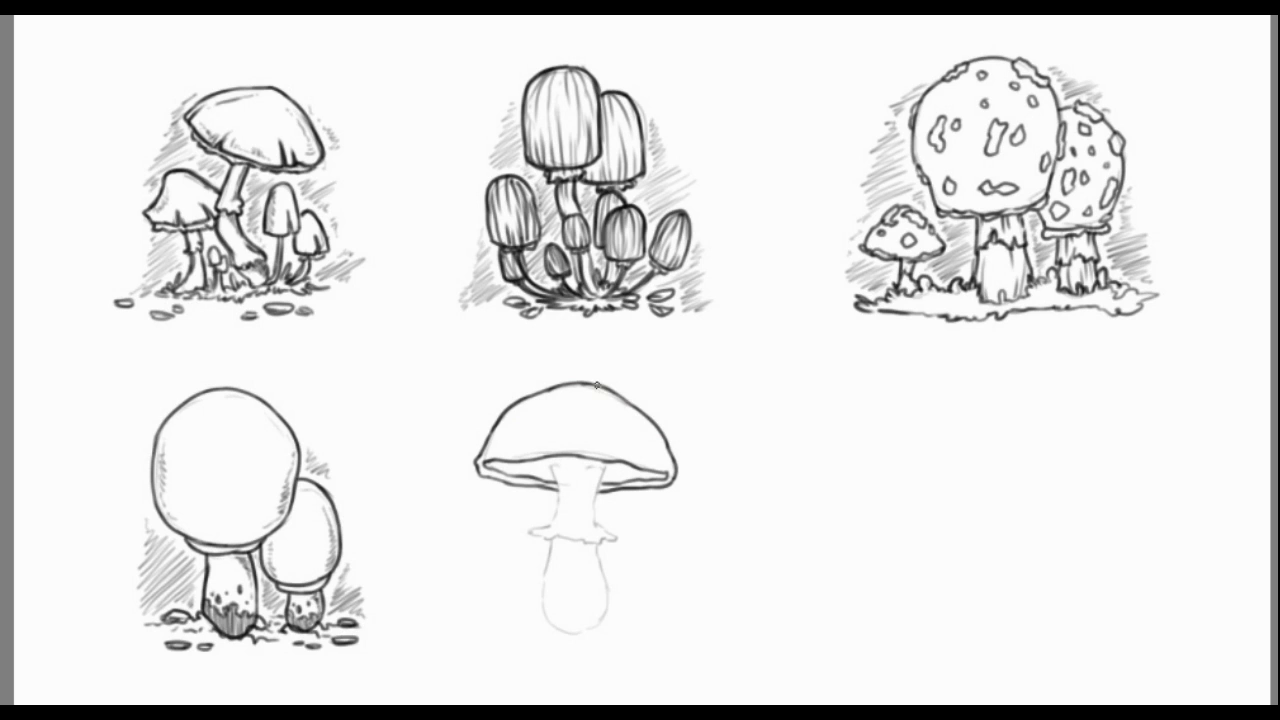
Ink the upper stem and the lower stem outline below the ring
mouse_move(528, 528)
mouse_down()
mouse_move(551, 462)
mouse_move(596, 503)
mouse_move(600, 526)
mouse_move(560, 540)
mouse_move(614, 538)
mouse_up()
drag(556, 462, 590, 500)
mouse_move(550, 540)
mouse_down()
mouse_move(545, 572)
mouse_move(576, 636)
mouse_up()
mouse_move(601, 540)
mouse_down()
mouse_move(575, 637)
mouse_move(610, 618)
mouse_move(604, 558)
mouse_up()
Darken the gill lines, ink the stem's right edge and texture, and sketch a small cap
mouse_move(543, 476)
mouse_down()
mouse_move(490, 470)
mouse_move(522, 476)
mouse_move(562, 456)
mouse_move(656, 476)
mouse_up()
mouse_move(578, 456)
mouse_down()
mouse_move(668, 482)
mouse_move(504, 484)
mouse_up()
drag(668, 440, 648, 462)
mouse_move(588, 545)
mouse_down()
mouse_move(602, 580)
mouse_move(590, 628)
mouse_up()
drag(566, 463, 568, 524)
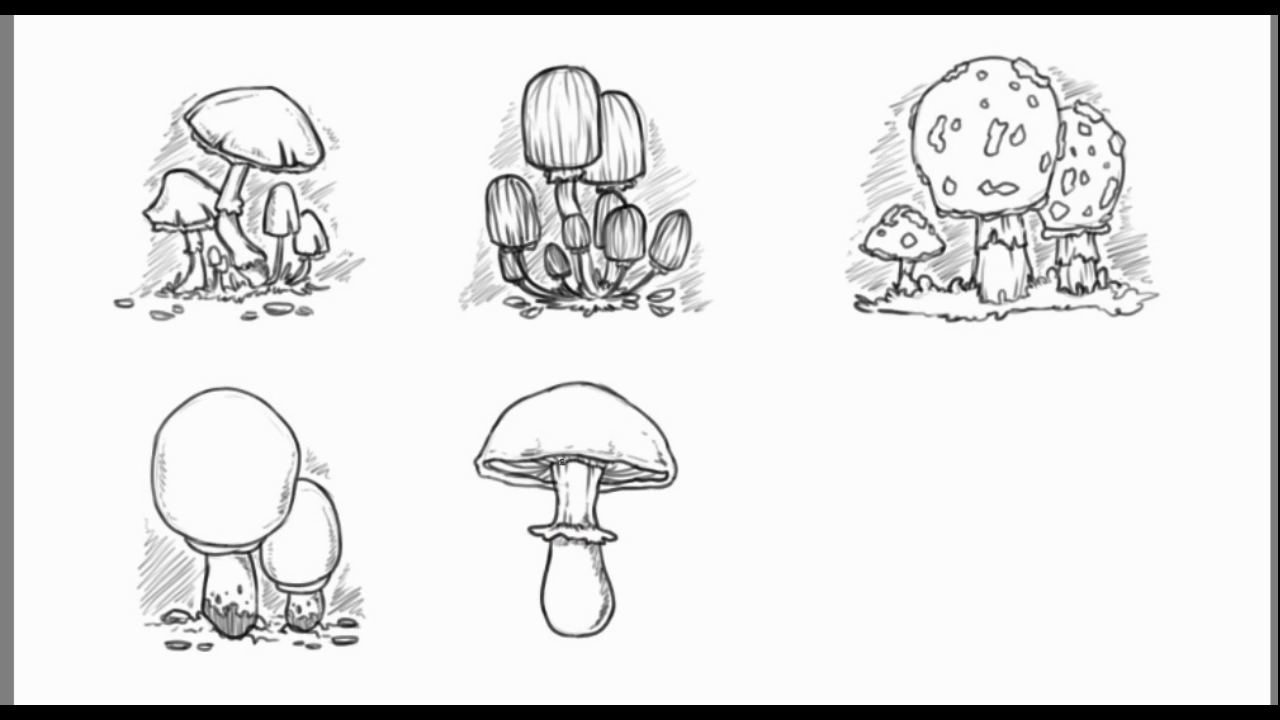
mouse_move(686, 523)
mouse_down()
mouse_move(640, 550)
mouse_move(665, 588)
mouse_up()
Sketch and ink a small ruffled mushroom beside the big stem
mouse_move(638, 512)
mouse_down()
mouse_move(650, 570)
mouse_move(695, 541)
mouse_move(658, 596)
mouse_move(684, 624)
mouse_move(640, 566)
mouse_move(662, 586)
mouse_up()
drag(656, 584, 702, 554)
mouse_move(645, 512)
mouse_down()
mouse_move(682, 512)
mouse_move(701, 553)
mouse_move(648, 545)
mouse_move(691, 546)
mouse_up()
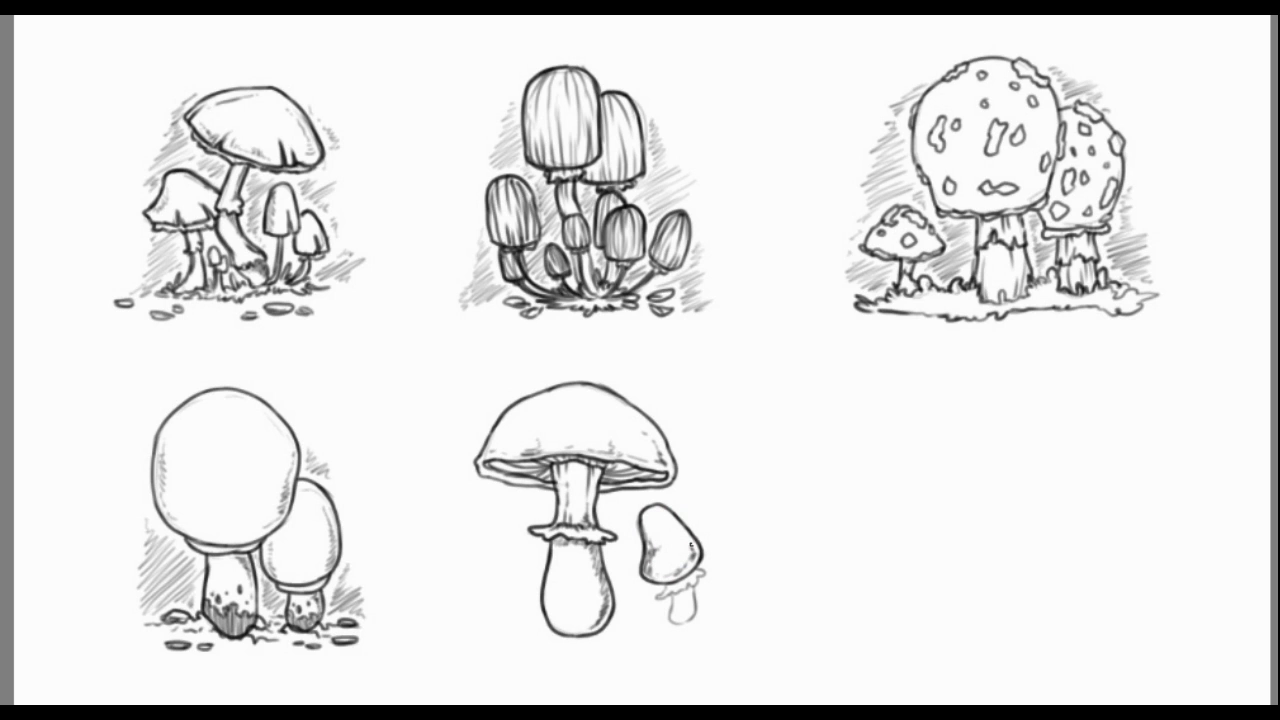
mouse_move(659, 593)
mouse_down()
mouse_move(668, 584)
mouse_move(667, 625)
mouse_move(690, 622)
mouse_move(634, 616)
mouse_move(716, 624)
mouse_up()
Ink the ground line and pebbles under both mushrooms
drag(478, 618, 676, 648)
drag(628, 642, 670, 636)
drag(498, 644, 556, 654)
mouse_move(462, 620)
mouse_down()
mouse_move(510, 620)
mouse_move(484, 632)
mouse_up()
mouse_move(612, 632)
mouse_down()
mouse_move(646, 622)
mouse_move(754, 640)
mouse_up()
drag(560, 658, 622, 624)
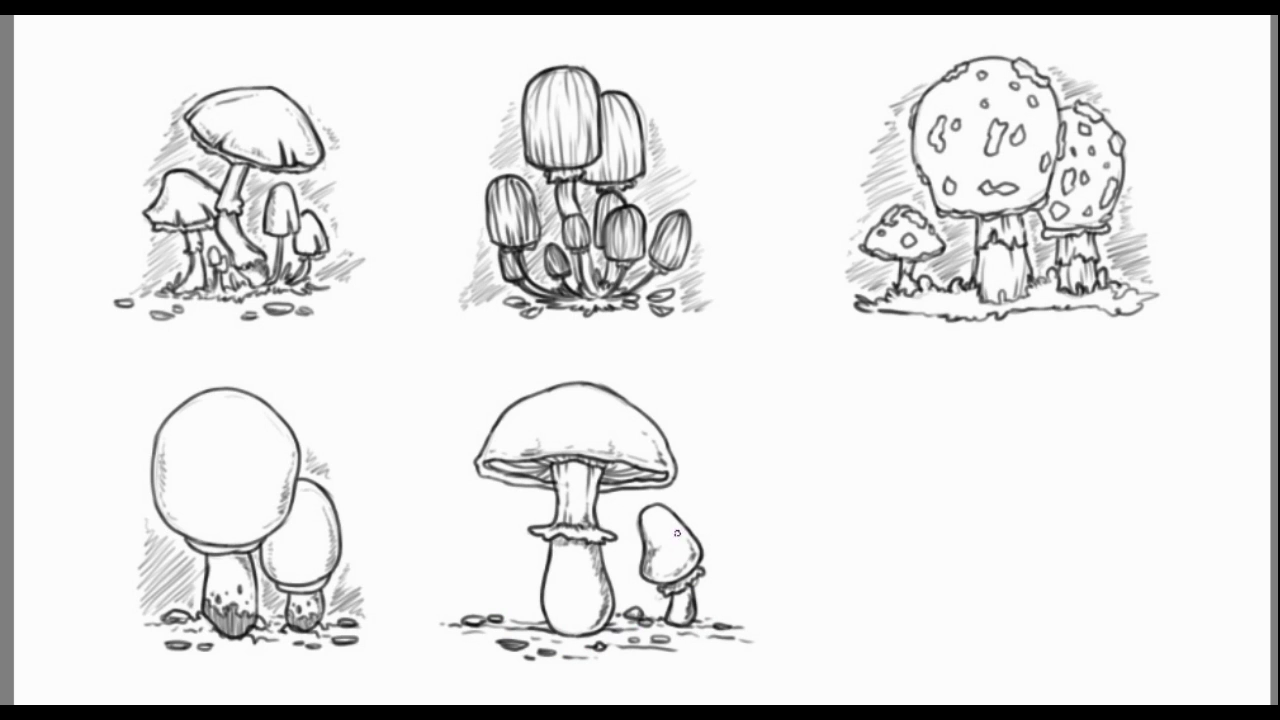
Hatch the background around the large stem and small mushroom
mouse_move(536, 490)
mouse_down()
mouse_move(494, 516)
mouse_move(478, 606)
mouse_move(506, 612)
mouse_up()
drag(628, 494, 606, 528)
drag(636, 522, 612, 580)
mouse_move(644, 574)
mouse_down()
mouse_move(620, 602)
mouse_move(638, 606)
mouse_up()
drag(696, 472, 672, 504)
drag(724, 574, 702, 596)
mouse_move(732, 586)
mouse_down()
mouse_move(702, 614)
mouse_move(722, 616)
mouse_up()
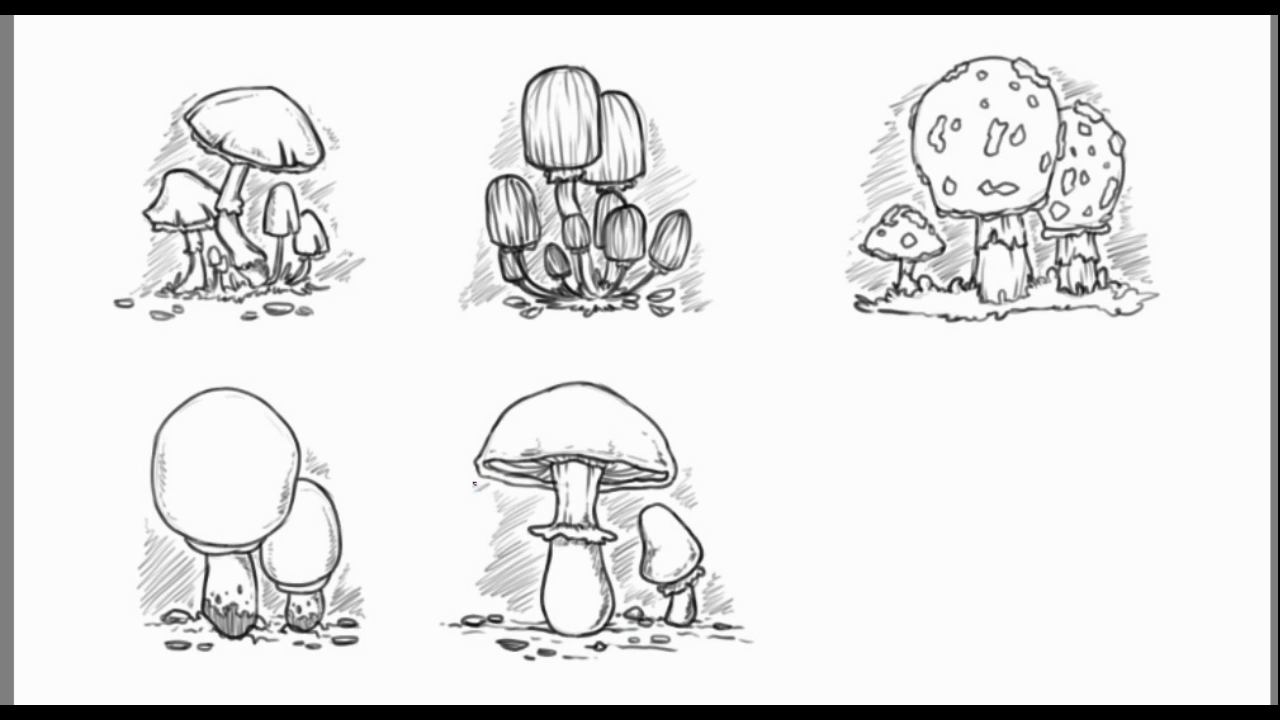
drag(480, 594, 448, 612)
Sketch a cluster of small caps for the sixth drawing at lower right
mouse_move(958, 530)
mouse_down()
mouse_move(942, 568)
mouse_move(978, 548)
mouse_move(976, 624)
mouse_up()
drag(1000, 538, 1010, 542)
drag(940, 614, 952, 592)
mouse_move(948, 532)
mouse_down()
mouse_move(944, 578)
mouse_move(1022, 582)
mouse_move(994, 626)
mouse_up()
mouse_move(1008, 580)
mouse_down()
mouse_move(1024, 620)
mouse_move(1040, 622)
mouse_move(994, 628)
mouse_move(972, 610)
mouse_move(980, 634)
mouse_up()
drag(1058, 566, 1056, 640)
Lightly sketch an extra mushroom on the right and pebbles along the sixth cluster's base
drag(1082, 596, 1072, 614)
mouse_move(1080, 614)
mouse_down()
mouse_move(1055, 637)
mouse_move(954, 628)
mouse_move(943, 640)
mouse_up()
drag(1078, 630, 1064, 642)
drag(1048, 636, 1030, 636)
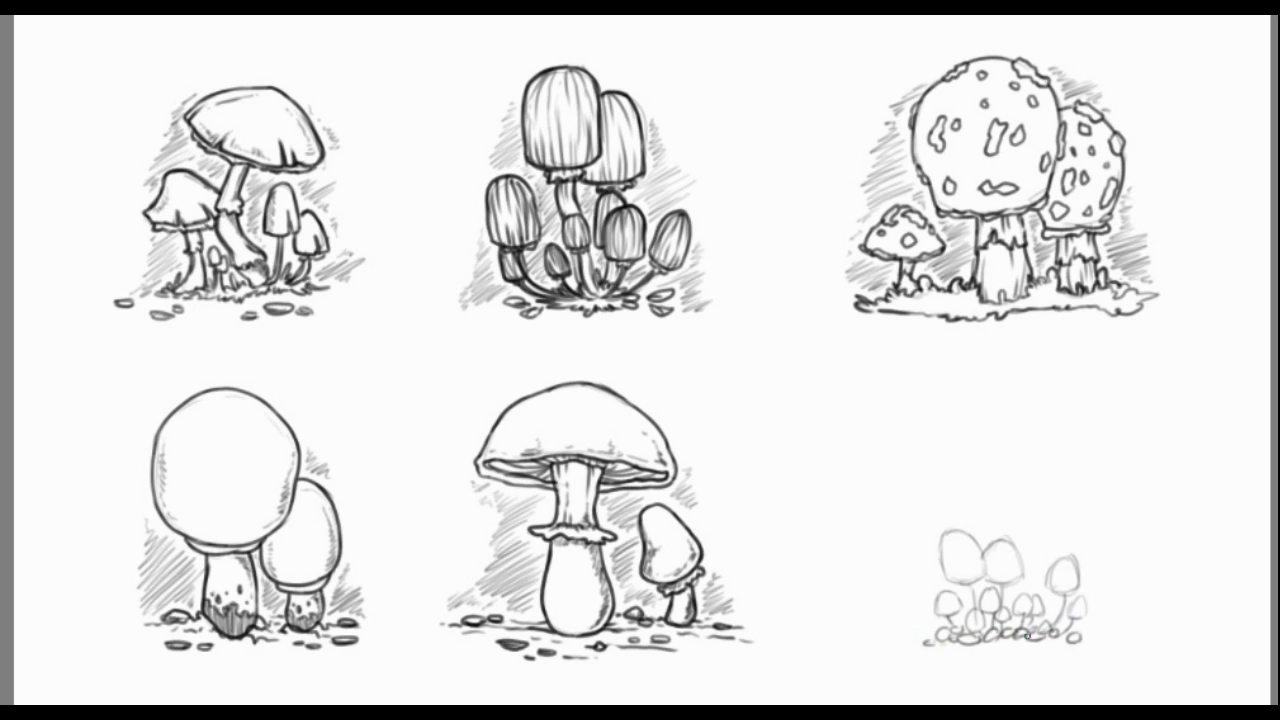
Rough out the tall flared cap outlines and left contour above the sixth cluster
drag(1043, 541, 1090, 470)
drag(1104, 455, 1080, 548)
mouse_move(1032, 590)
mouse_down()
mouse_move(1078, 478)
mouse_move(978, 462)
mouse_move(996, 499)
mouse_move(952, 518)
mouse_move(1010, 530)
mouse_up()
mouse_move(937, 563)
mouse_down()
mouse_move(902, 548)
mouse_move(936, 630)
mouse_move(895, 467)
mouse_move(967, 468)
mouse_move(1080, 388)
mouse_move(1066, 478)
mouse_up()
drag(1130, 505, 1095, 575)
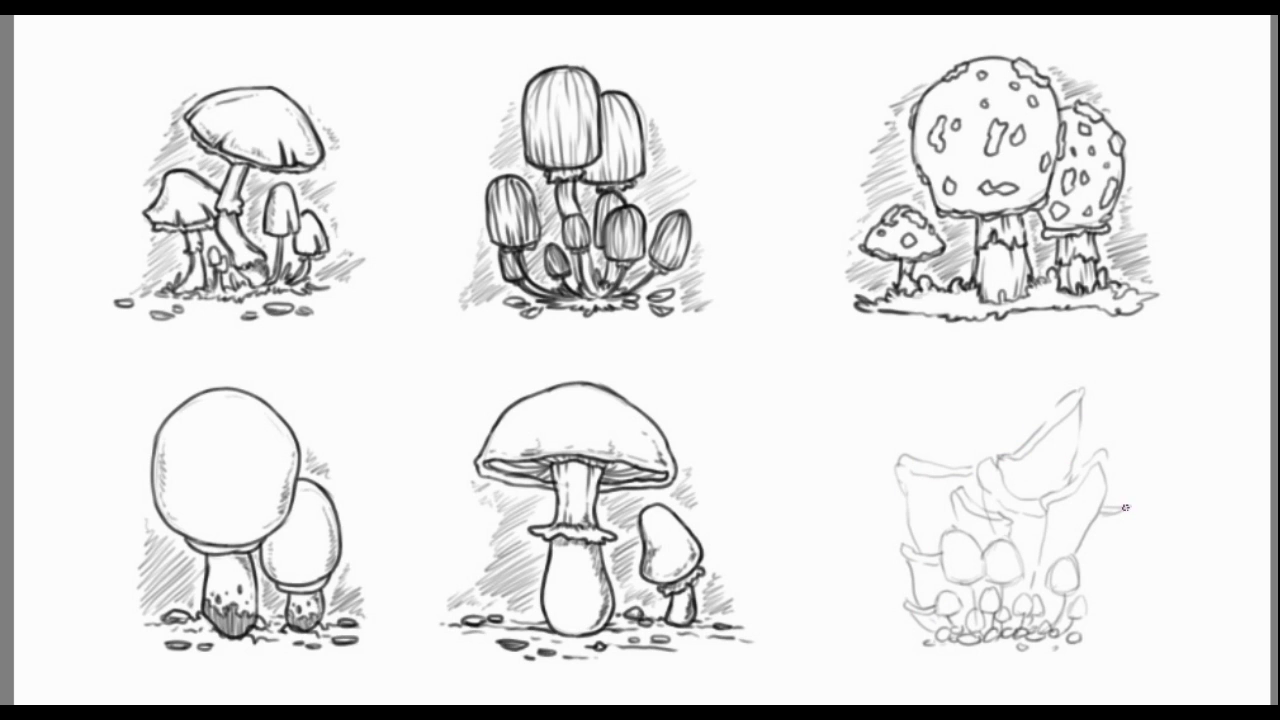
mouse_move(920, 416)
mouse_down()
mouse_move(1002, 408)
mouse_move(1048, 380)
mouse_move(928, 466)
mouse_up()
drag(1046, 390, 1032, 434)
mouse_move(918, 430)
mouse_down()
mouse_move(860, 438)
mouse_move(862, 532)
mouse_move(905, 615)
mouse_move(912, 601)
mouse_move(956, 640)
mouse_move(1022, 645)
mouse_move(1008, 628)
mouse_up()
Ink the base pebbles and a row of five small mushrooms
drag(1002, 630, 1084, 638)
mouse_move(944, 618)
mouse_down()
mouse_move(940, 598)
mouse_move(972, 612)
mouse_up()
mouse_move(964, 614)
mouse_down()
mouse_move(984, 594)
mouse_move(1002, 598)
mouse_up()
mouse_move(990, 612)
mouse_down()
mouse_move(1006, 630)
mouse_move(1024, 600)
mouse_up()
mouse_move(1014, 604)
mouse_down()
mouse_move(1036, 600)
mouse_move(1038, 628)
mouse_move(1080, 592)
mouse_move(1060, 630)
mouse_move(1088, 606)
mouse_up()
drag(1076, 610, 1068, 634)
Ink a taller small mushroom, its neighbouring cap and the leftmost base mushroom
mouse_move(956, 528)
mouse_down()
mouse_move(950, 585)
mouse_move(985, 578)
mouse_move(972, 610)
mouse_up()
drag(984, 553, 1004, 590)
mouse_move(906, 600)
mouse_down()
mouse_move(936, 620)
mouse_move(936, 638)
mouse_move(948, 626)
mouse_move(904, 552)
mouse_up()
mouse_move(902, 552)
mouse_down()
mouse_move(940, 556)
mouse_move(942, 592)
mouse_up()
drag(932, 556, 930, 606)
Ink the lower-left fan cap and the central flap's stem lines
mouse_move(903, 540)
mouse_down()
mouse_move(850, 528)
mouse_move(904, 536)
mouse_move(904, 600)
mouse_up()
mouse_move(860, 535)
mouse_down()
mouse_move(914, 604)
mouse_move(898, 622)
mouse_move(926, 638)
mouse_up()
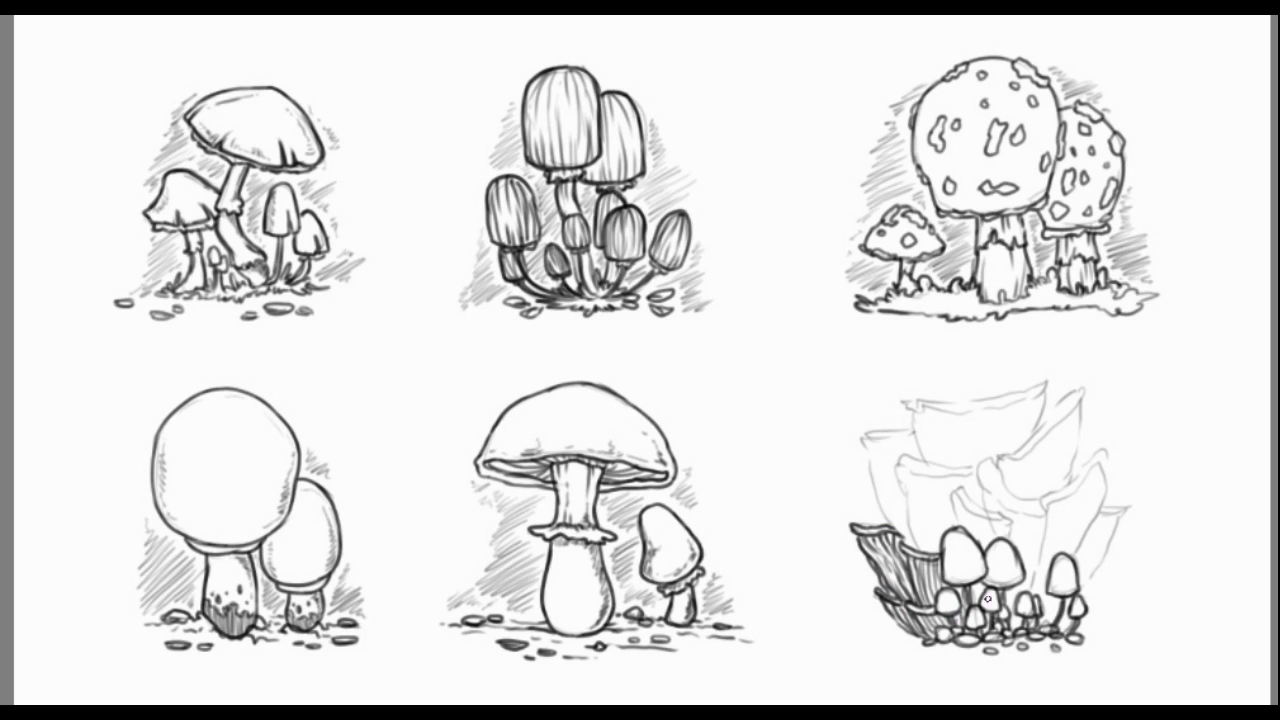
mouse_move(952, 494)
mouse_down()
mouse_move(1018, 526)
mouse_move(962, 528)
mouse_move(986, 552)
mouse_move(982, 534)
mouse_up()
drag(976, 516, 992, 548)
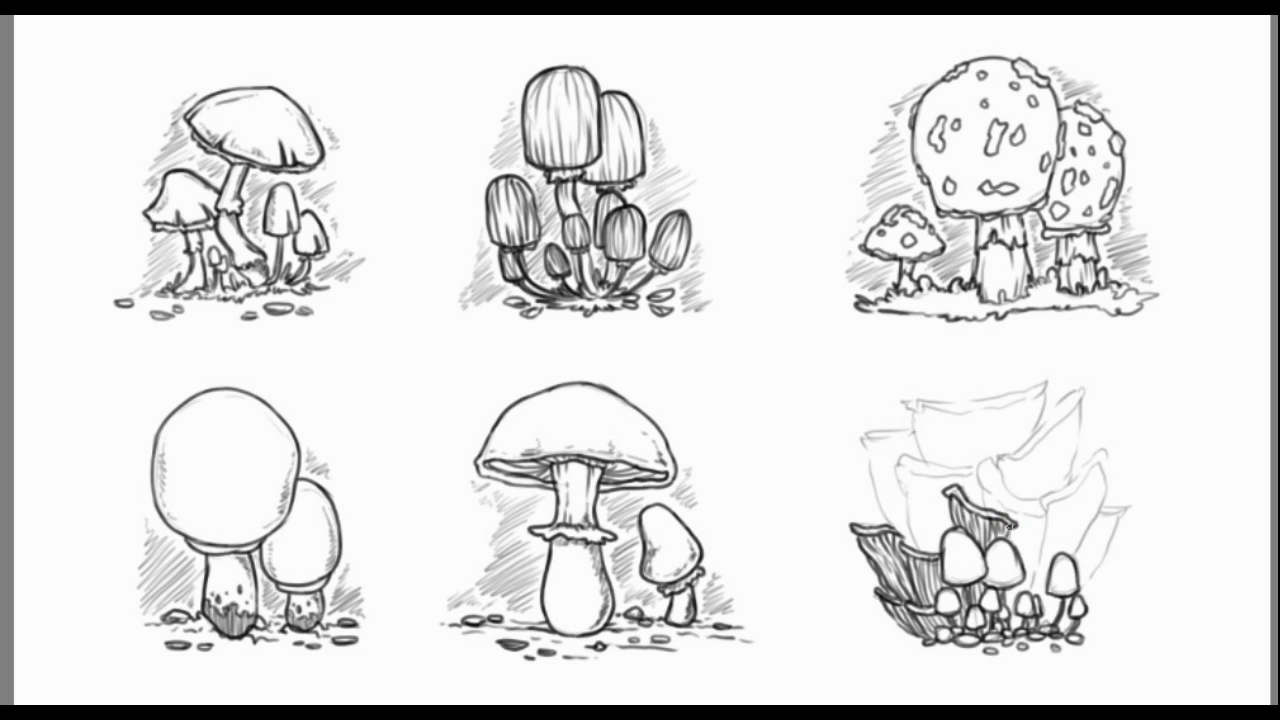
Ink the tall right cap flaps and fill their stem and flaps with vertical hatching
mouse_move(1043, 503)
mouse_down()
mouse_move(1112, 450)
mouse_move(1030, 596)
mouse_up()
drag(1110, 464, 1088, 532)
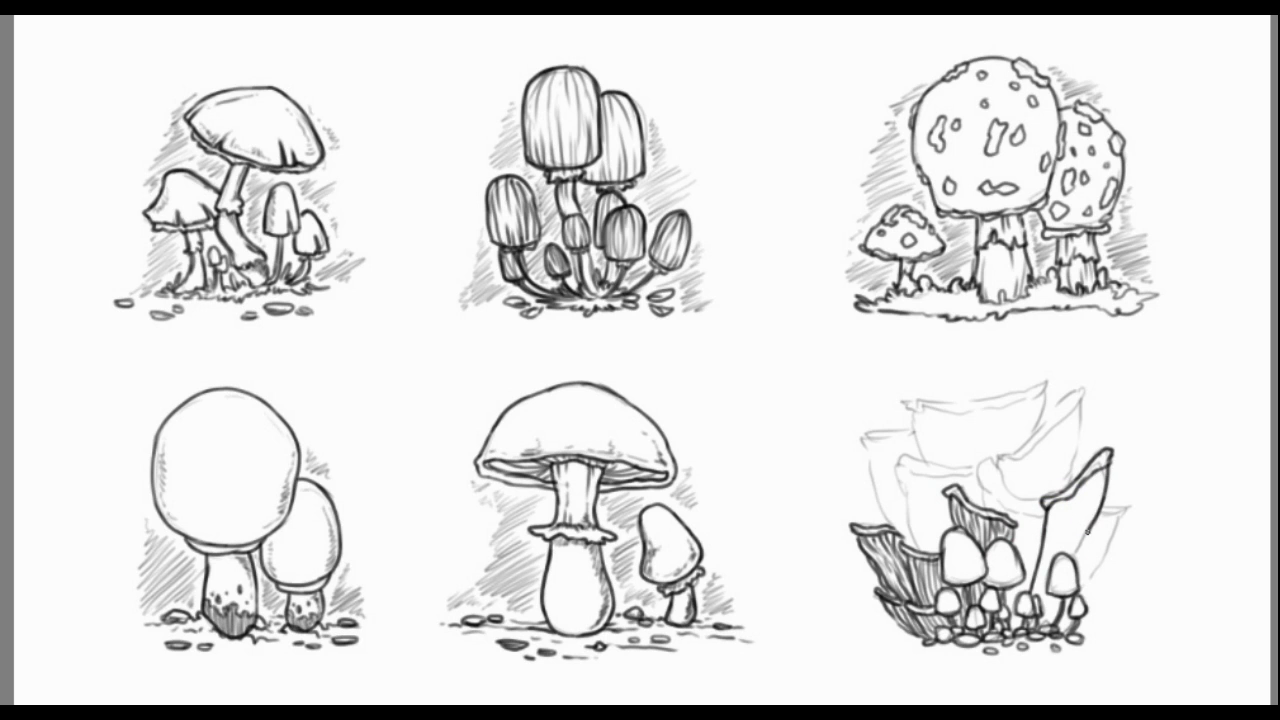
drag(1056, 592, 1046, 622)
drag(1052, 544, 1044, 610)
mouse_move(1062, 502)
mouse_down()
mouse_move(1038, 600)
mouse_move(1060, 552)
mouse_up()
drag(1082, 488, 1072, 560)
mouse_move(1104, 466)
mouse_down()
mouse_move(1088, 528)
mouse_move(1130, 496)
mouse_move(1086, 600)
mouse_up()
drag(1104, 540, 1080, 594)
drag(1110, 516, 1078, 584)
Ink the middle and upper cap flaps with vertical hatching inside
mouse_move(980, 458)
mouse_down()
mouse_move(1040, 504)
mouse_move(986, 480)
mouse_up()
mouse_move(984, 480)
mouse_down()
mouse_move(1042, 518)
mouse_move(994, 518)
mouse_up()
mouse_move(1012, 504)
mouse_down()
mouse_move(1024, 590)
mouse_move(1010, 628)
mouse_up()
drag(1020, 580, 1005, 596)
drag(1030, 514, 1040, 580)
mouse_move(1000, 458)
mouse_down()
mouse_move(1078, 394)
mouse_move(1074, 486)
mouse_move(1020, 496)
mouse_up()
drag(1018, 456, 1028, 500)
drag(1036, 444, 1040, 500)
mouse_move(1058, 424)
mouse_down()
mouse_move(1056, 496)
mouse_move(1068, 484)
mouse_move(1046, 500)
mouse_up()
Outline the upper-left cap flap and hatch across it
mouse_move(912, 402)
mouse_down()
mouse_move(1030, 398)
mouse_move(1056, 384)
mouse_up()
mouse_move(904, 400)
mouse_down()
mouse_move(1060, 376)
mouse_move(926, 466)
mouse_move(940, 470)
mouse_up()
drag(940, 408, 946, 470)
mouse_move(954, 410)
mouse_down()
mouse_move(958, 464)
mouse_move(986, 450)
mouse_up()
mouse_move(990, 410)
mouse_down()
mouse_move(996, 468)
mouse_move(1014, 450)
mouse_up()
mouse_move(1026, 396)
mouse_down()
mouse_move(1032, 446)
mouse_move(1046, 420)
mouse_up()
mouse_move(906, 462)
mouse_down()
mouse_move(950, 468)
mouse_move(934, 470)
mouse_up()
Outline and hatch the lower-left flap, then outline the far-left flap
drag(894, 452, 940, 482)
mouse_move(934, 472)
mouse_down()
mouse_move(984, 478)
mouse_move(908, 520)
mouse_move(930, 552)
mouse_move(922, 508)
mouse_up()
mouse_move(926, 478)
mouse_down()
mouse_move(938, 550)
mouse_move(958, 488)
mouse_up()
drag(962, 474, 978, 506)
mouse_move(858, 432)
mouse_down()
mouse_move(920, 438)
mouse_move(880, 488)
mouse_move(888, 522)
mouse_up()
mouse_move(860, 440)
mouse_down()
mouse_move(882, 468)
mouse_move(892, 538)
mouse_move(904, 526)
mouse_up()
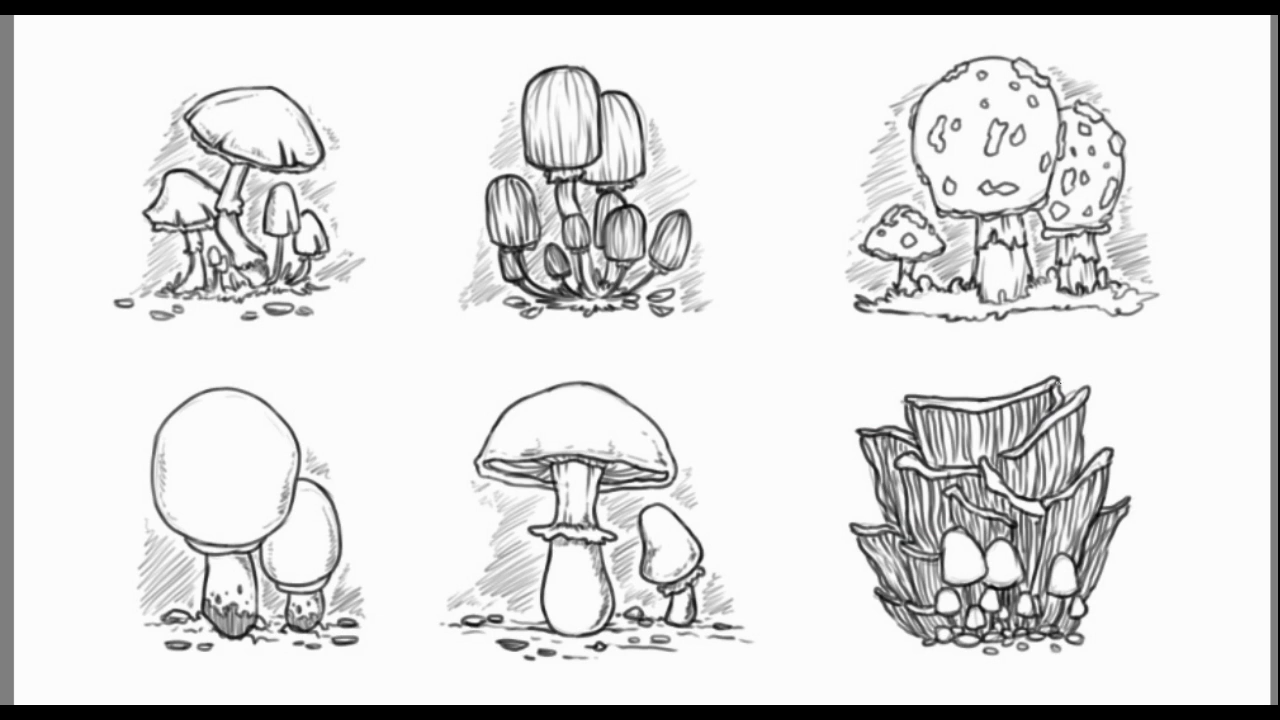
Add hatching to the outer flaps and shade the three small mushroom caps
drag(1088, 420, 1092, 472)
mouse_move(860, 454)
mouse_down()
mouse_move(882, 506)
mouse_move(872, 575)
mouse_up()
drag(865, 570, 883, 595)
drag(1130, 508, 1092, 598)
drag(1114, 558, 1090, 603)
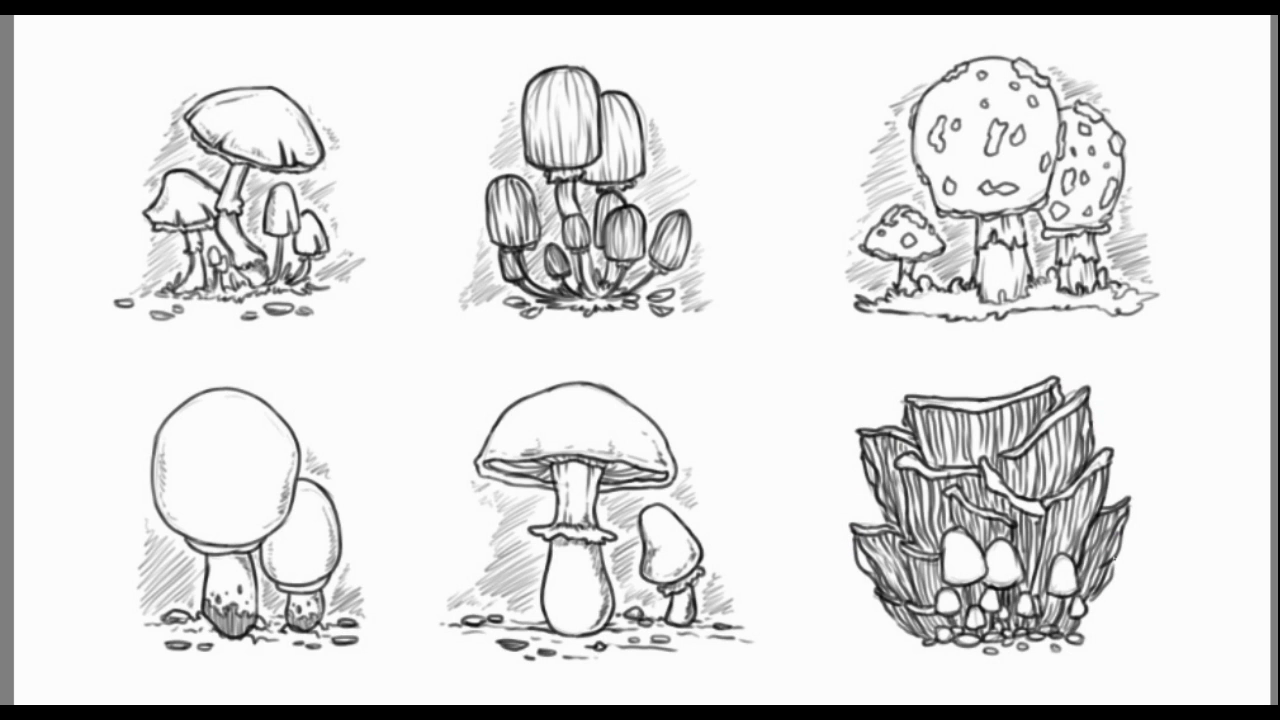
drag(959, 539, 970, 560)
mouse_move(972, 557)
mouse_down()
mouse_move(977, 573)
mouse_move(1014, 578)
mouse_up()
drag(1065, 562, 1070, 580)
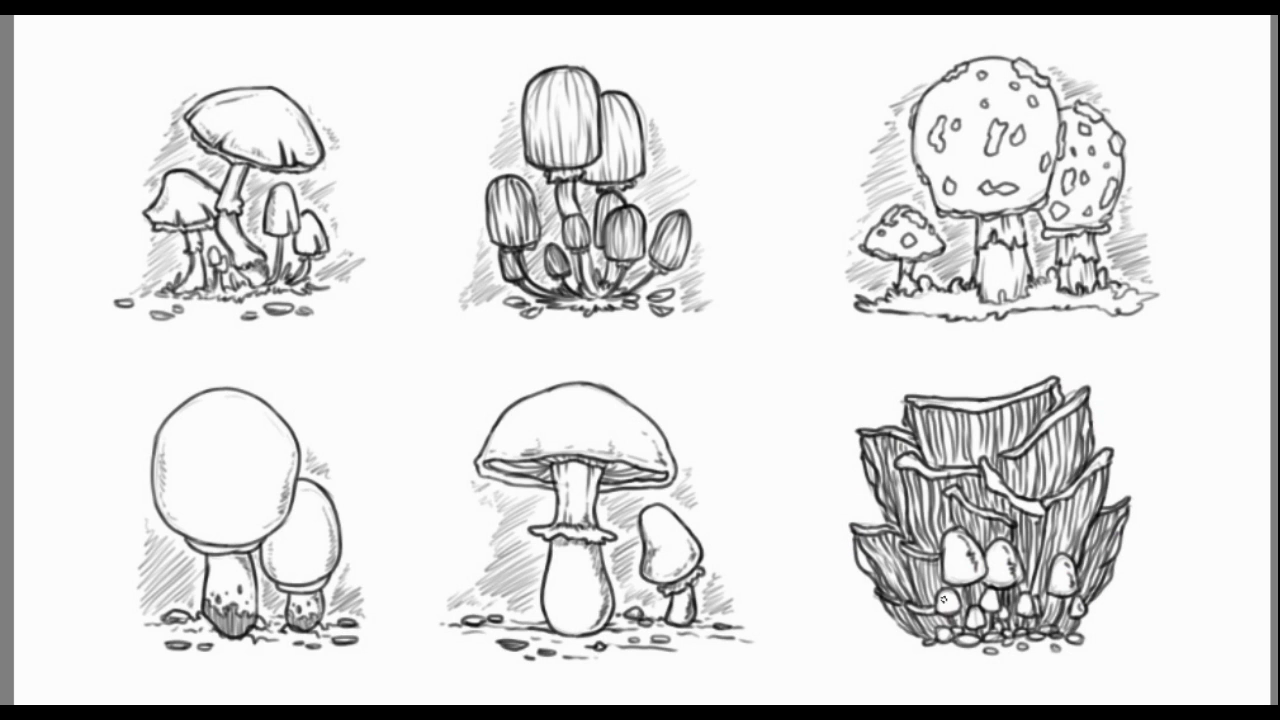
Draw grass tufts at the lower left and right, plus detail on the top-right edge
drag(912, 643, 870, 644)
drag(1096, 632, 1138, 638)
drag(1044, 386, 1064, 368)
drag(1060, 386, 1080, 398)
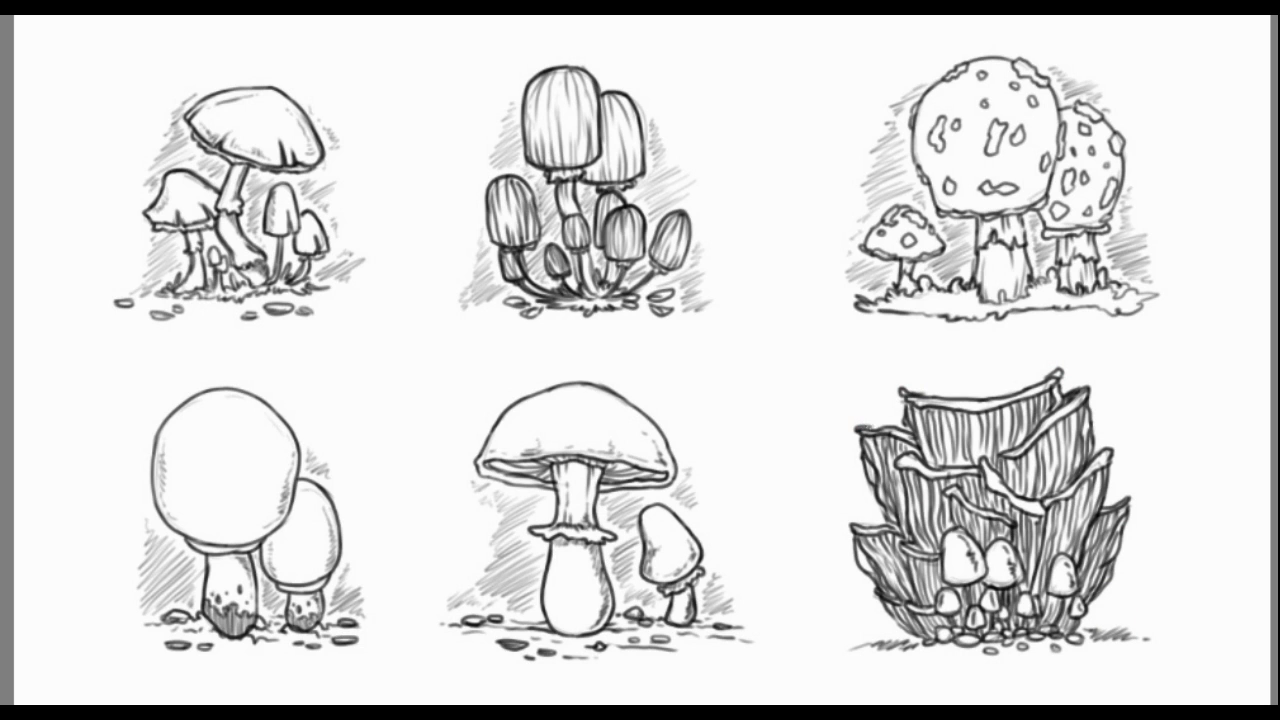
Darken the left cap edges, touch up the tiny caps and stems, and ink the top rim
mouse_move(850, 528)
mouse_down()
mouse_move(888, 518)
mouse_move(938, 566)
mouse_up()
drag(906, 558, 912, 582)
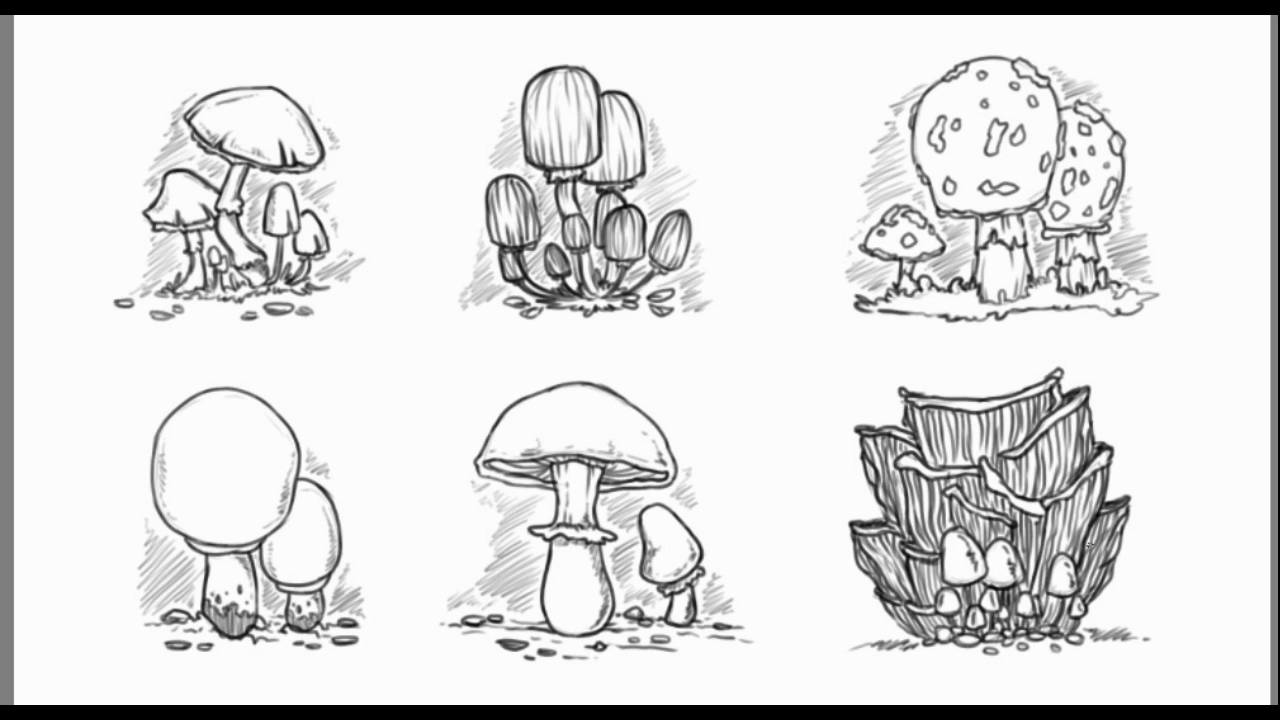
drag(1034, 572, 1020, 616)
drag(986, 566, 982, 588)
mouse_move(960, 534)
mouse_down()
mouse_move(946, 592)
mouse_move(978, 620)
mouse_move(1006, 612)
mouse_up()
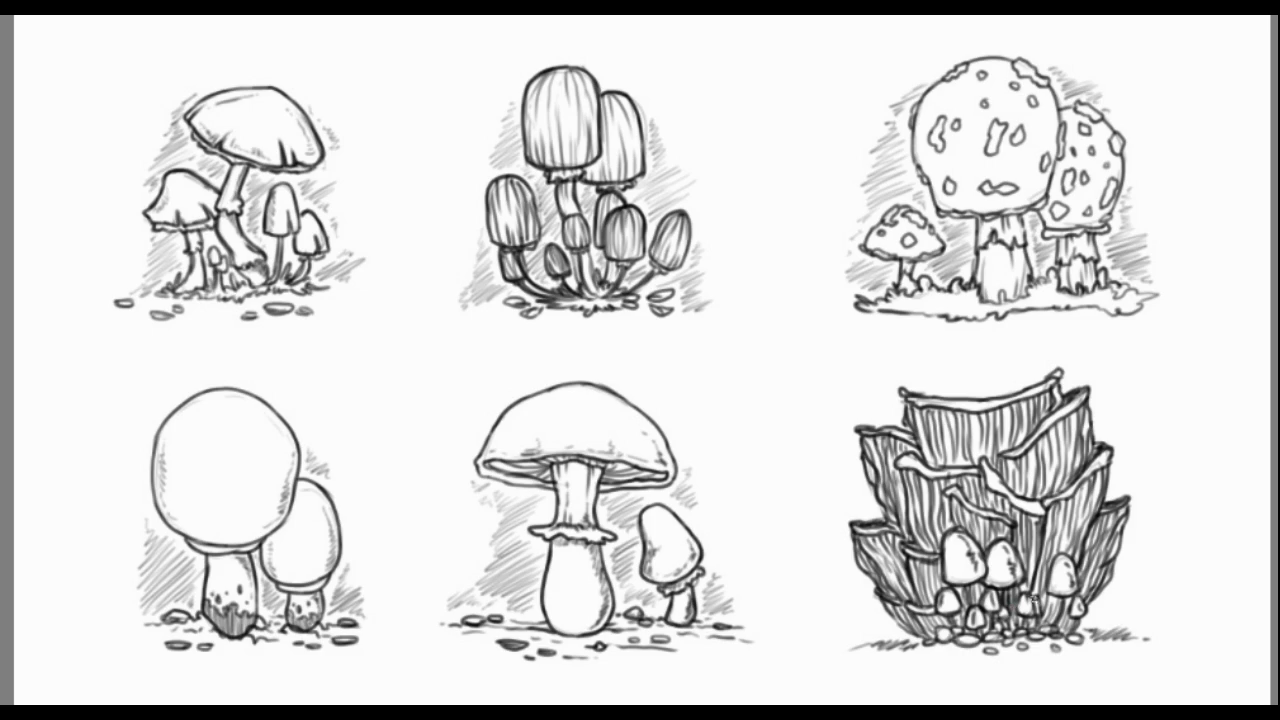
drag(1060, 550, 1050, 598)
drag(918, 396, 1014, 377)
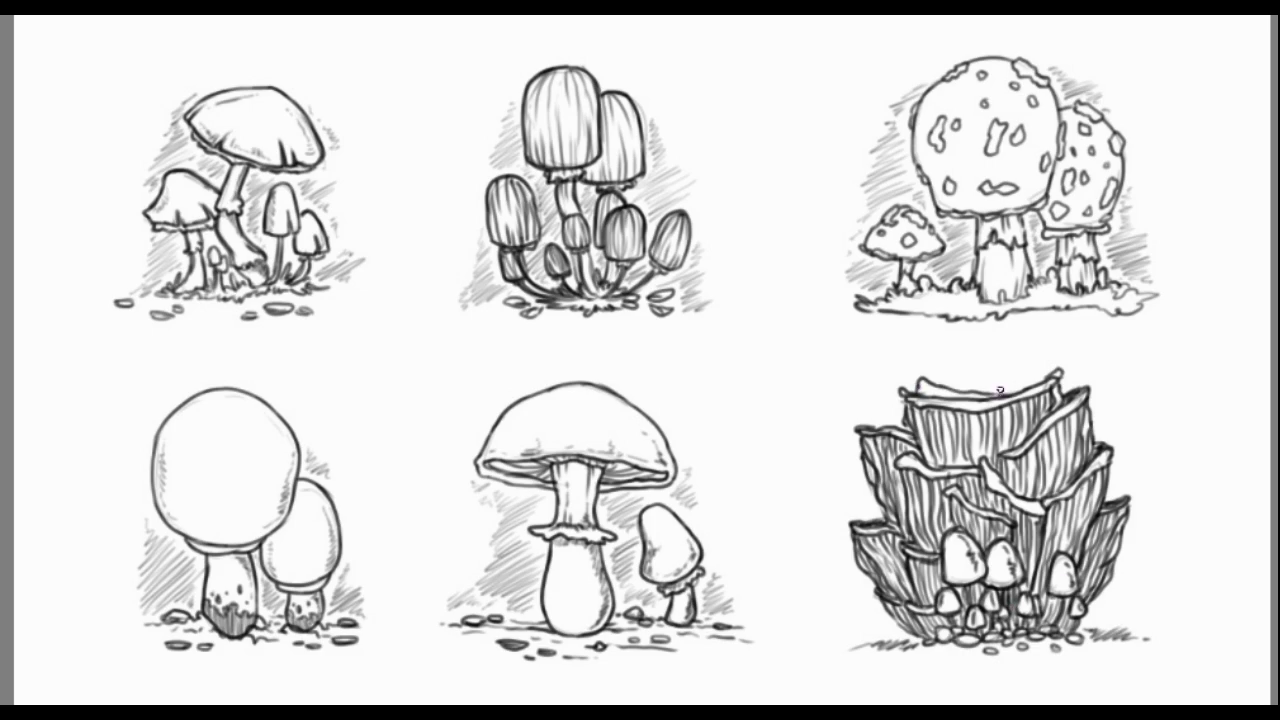